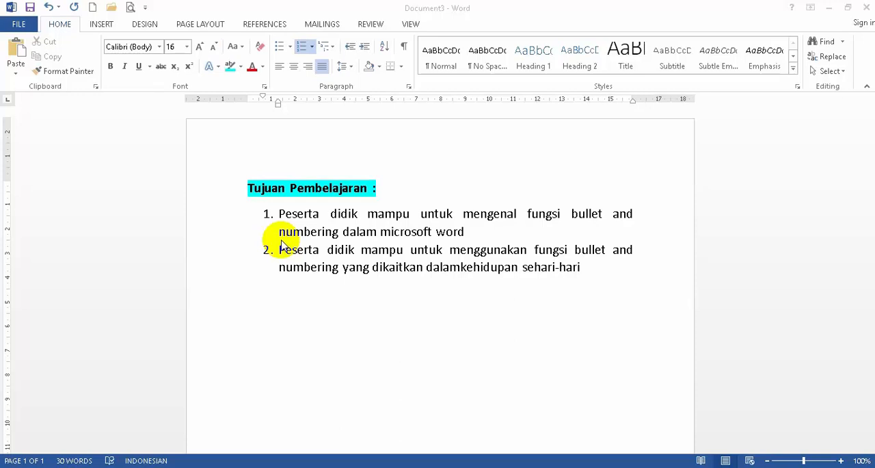
- Review the restaurant menu list in Document1 and the available bullet, numbering and multilevel list formats
{"action": "mouse_move", "coordinate": [298, 467]}
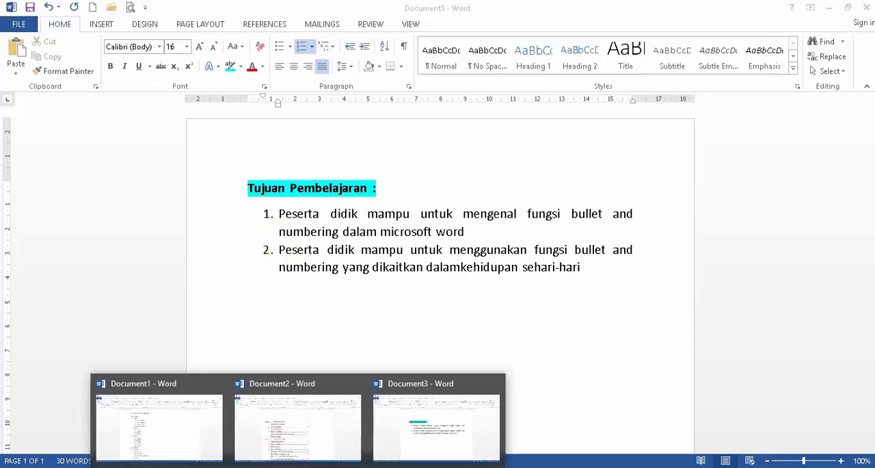
{"action": "left_click", "coordinate": [178, 438]}
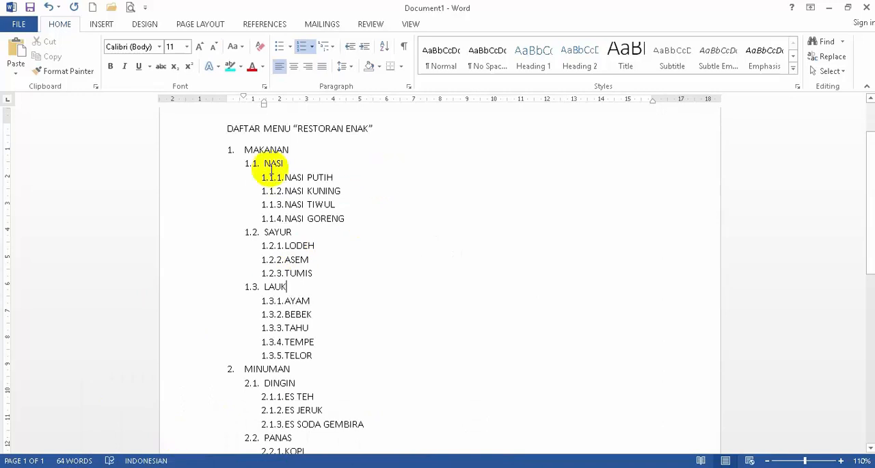
{"action": "scroll", "coordinate": [272, 171], "scroll_direction": "up", "scroll_amount": 2}
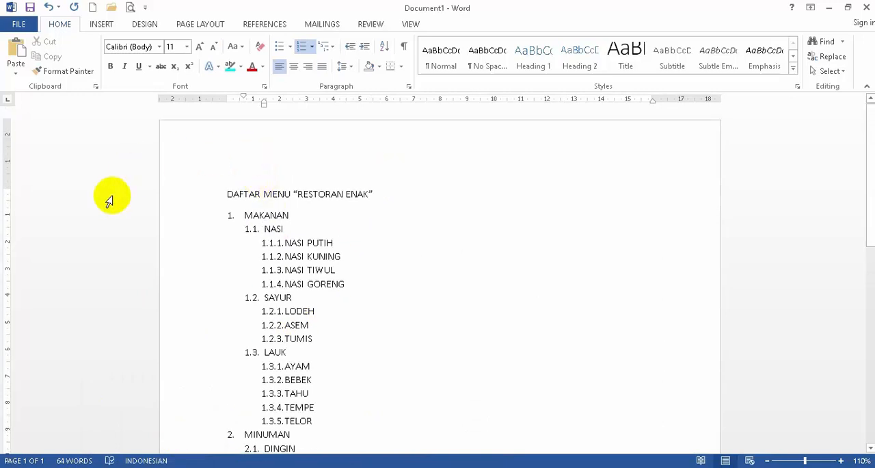
{"action": "left_click", "coordinate": [291, 48]}
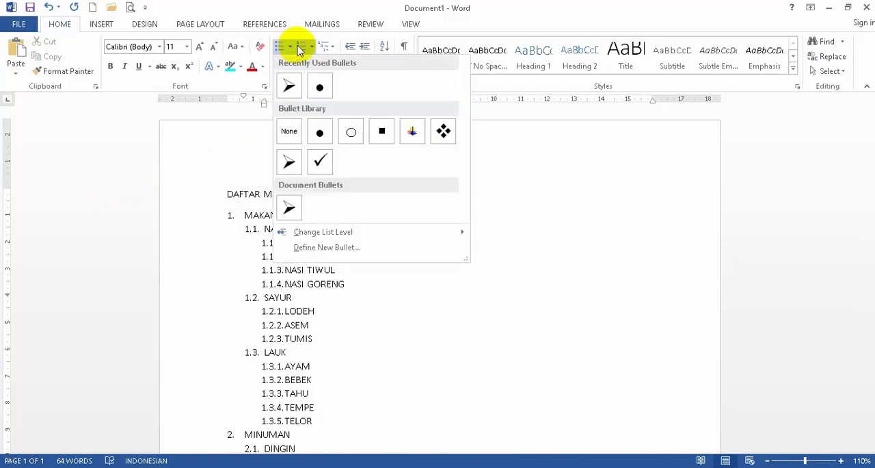
{"action": "left_click", "coordinate": [315, 48]}
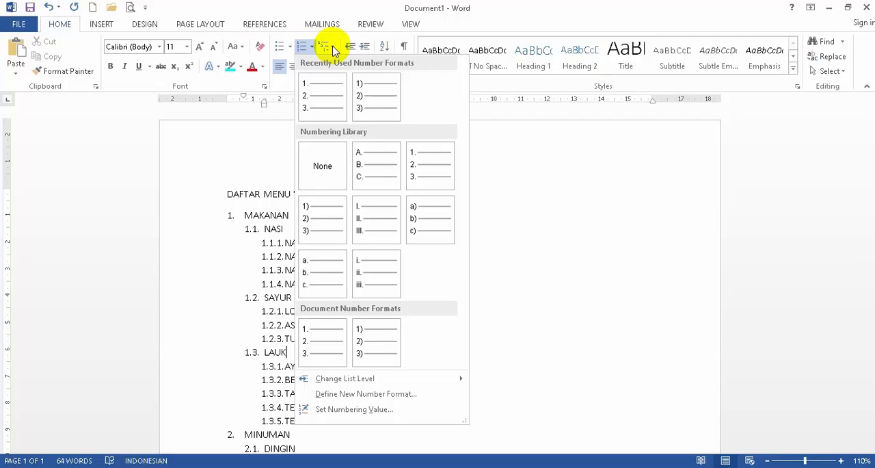
{"action": "left_click", "coordinate": [331, 46]}
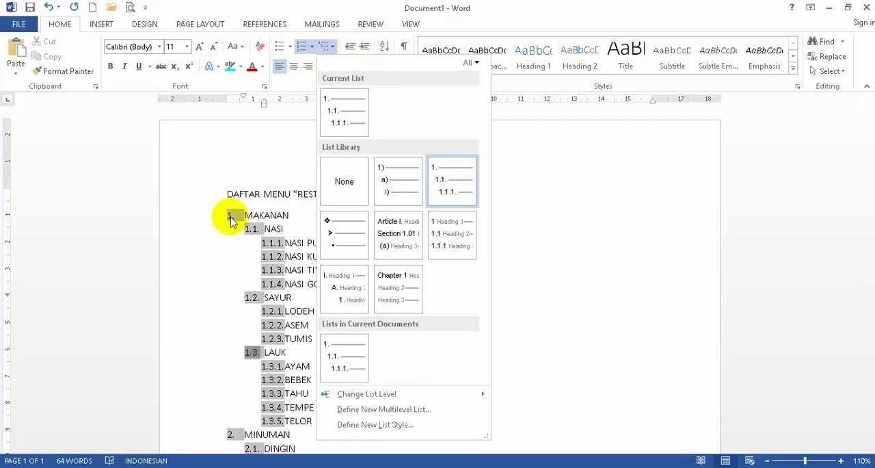
{"action": "left_click", "coordinate": [205, 299]}
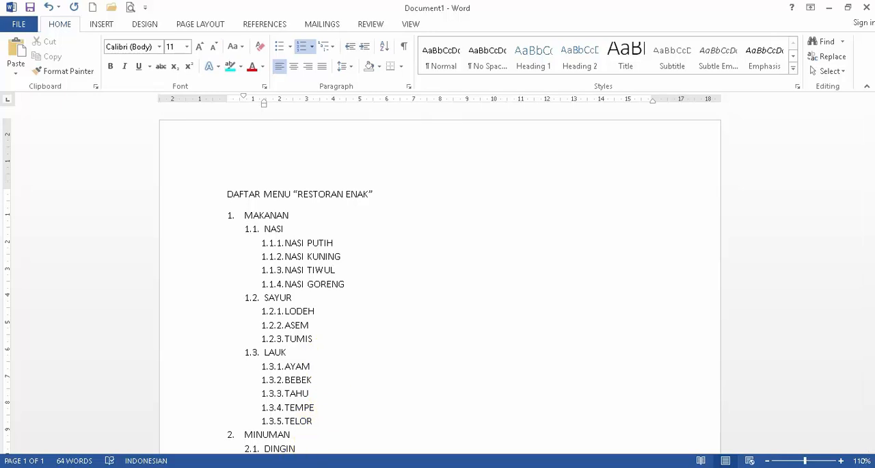
- Compare the learning objectives in Document3, the menu list in Document1 and the table of contents in Document2, ending on Document1
{"action": "left_click", "coordinate": [439, 416]}
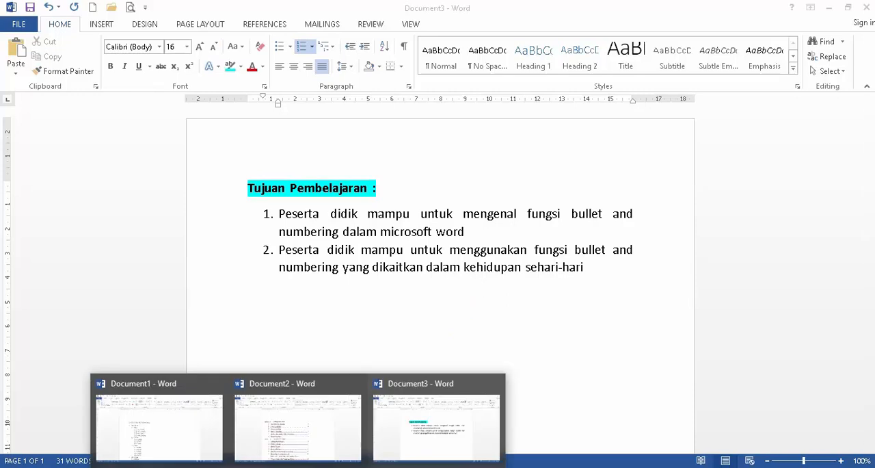
{"action": "left_click", "coordinate": [191, 416]}
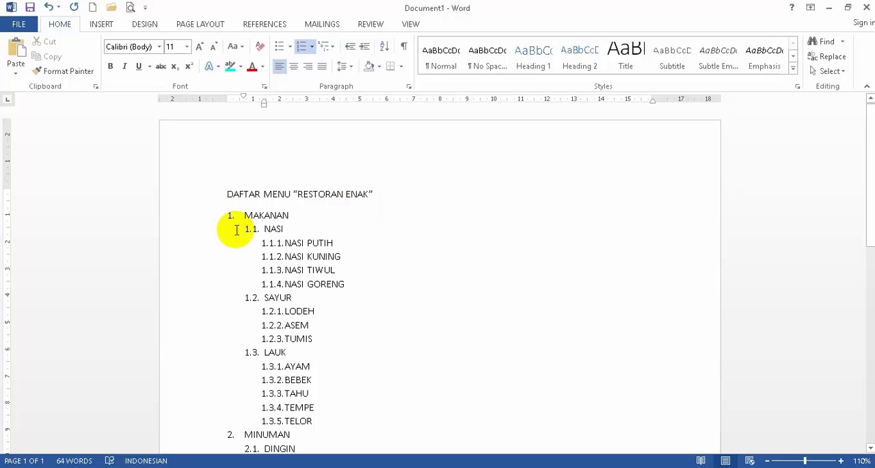
{"action": "left_click", "coordinate": [297, 463]}
{"action": "left_click", "coordinate": [289, 445]}
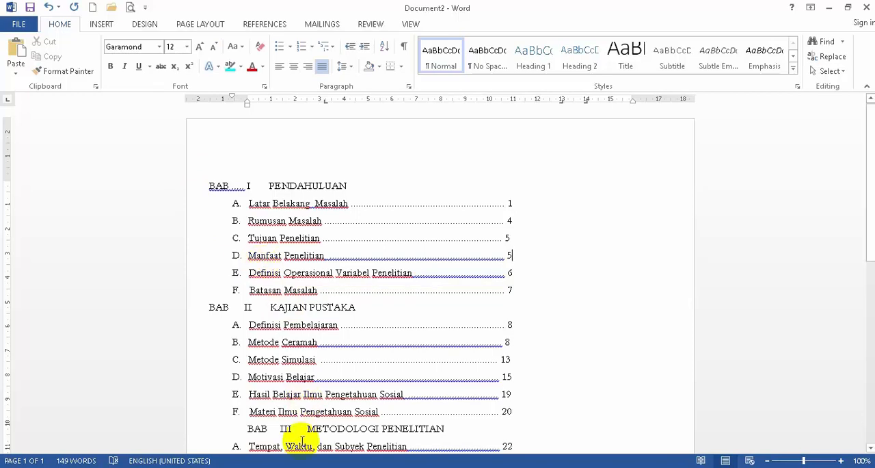
{"action": "left_click", "coordinate": [300, 466]}
{"action": "left_click", "coordinate": [191, 441]}
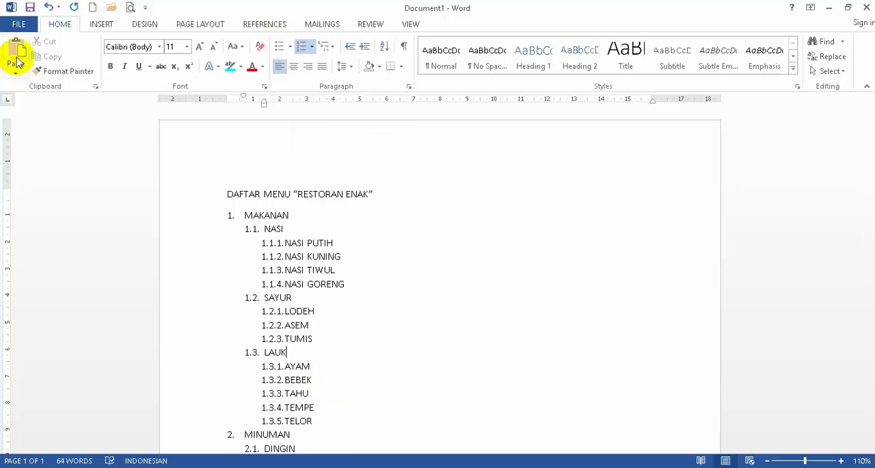
- Create a new blank document
{"action": "left_click", "coordinate": [28, 27]}
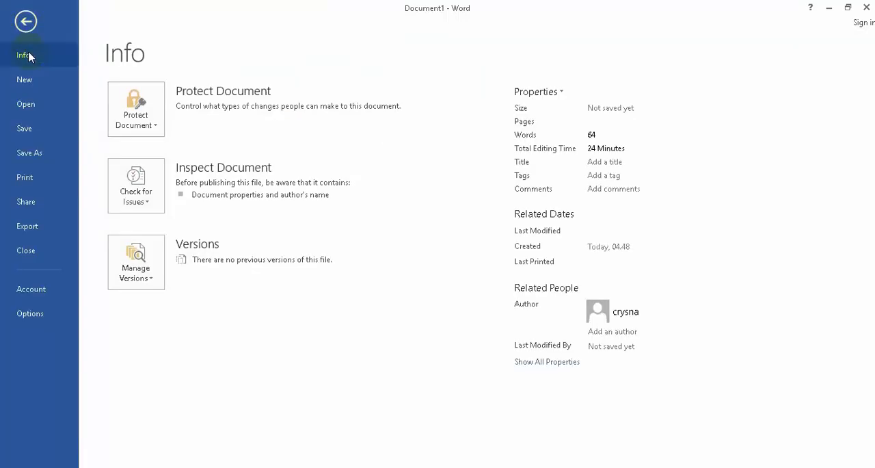
{"action": "left_click", "coordinate": [23, 78]}
{"action": "left_click", "coordinate": [198, 219]}
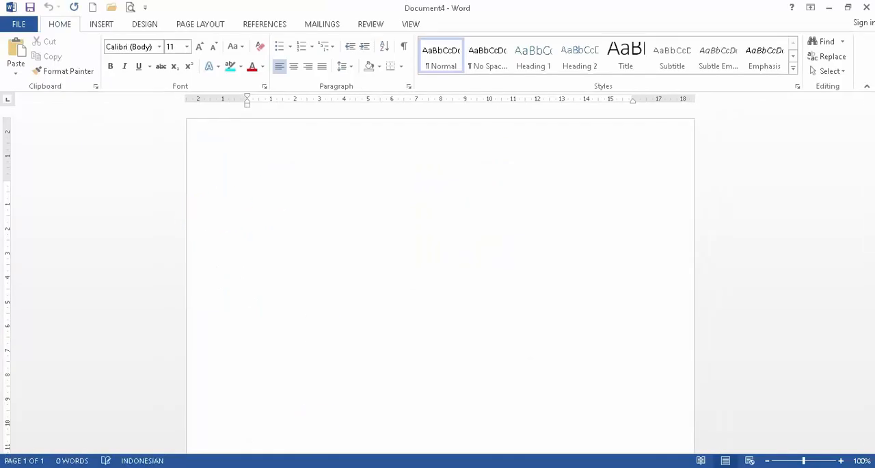
- Check the sample menu in Document1 and enter the title DAFTAR MENU MAKANAN “RESTORAN ENAK” in the blank Document4
{"action": "mouse_move", "coordinate": [298, 465]}
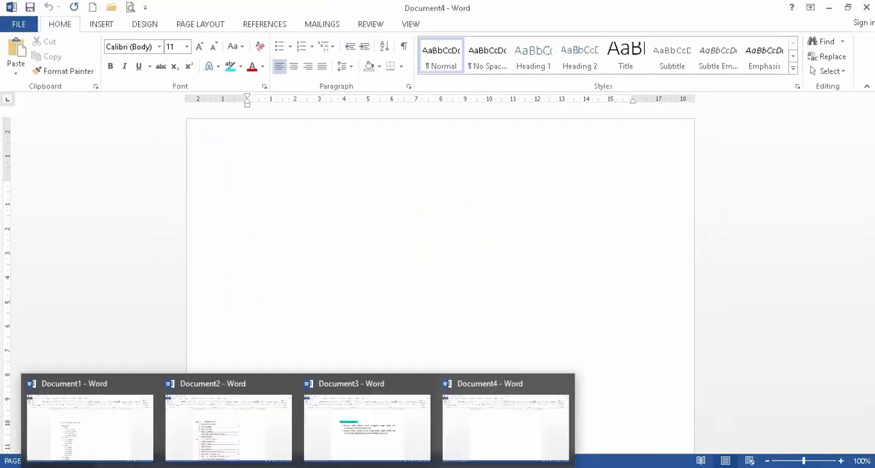
{"action": "left_click", "coordinate": [95, 428]}
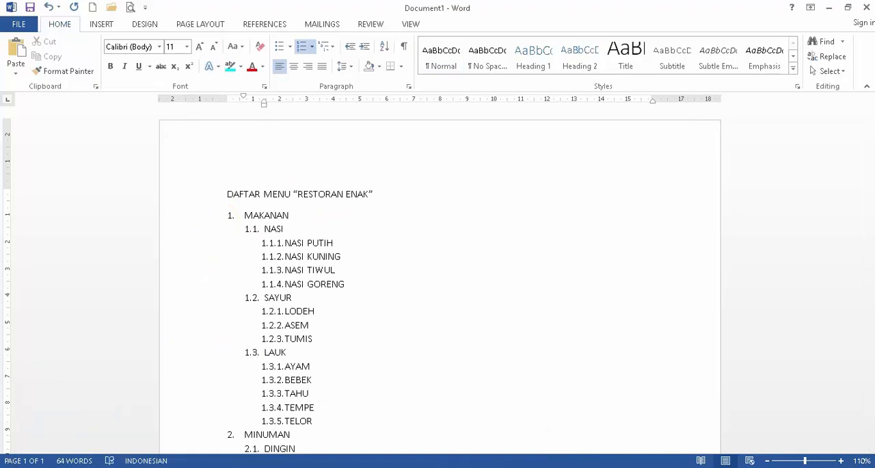
{"action": "mouse_move", "coordinate": [332, 449]}
{"action": "left_click", "coordinate": [508, 422]}
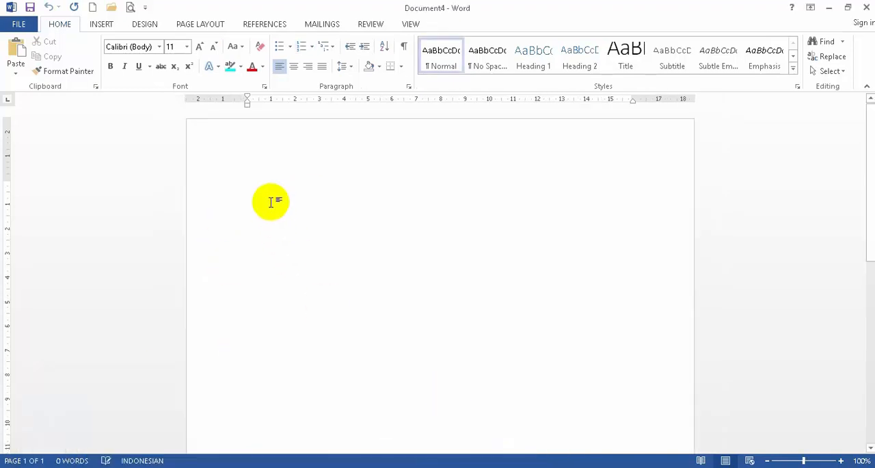
{"action": "type", "text": "DAFTAR"}
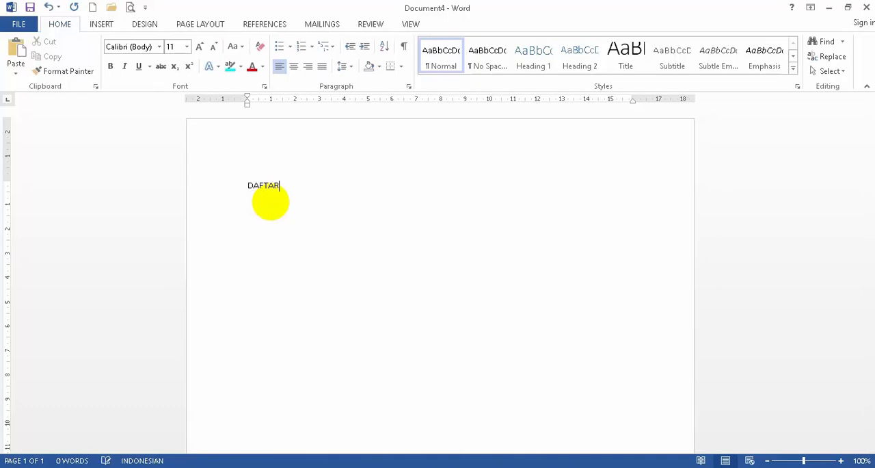
{"action": "type", "text": " MENU MAKANAN “RESTORAN ENAK”"}
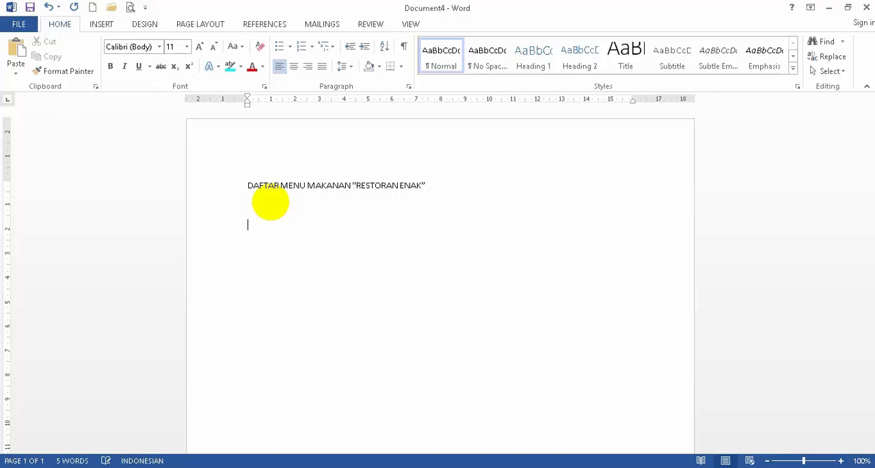
- Add an arrow-bulleted list with the items MAKANAN and MINUMAN below the title
{"action": "left_click", "coordinate": [289, 48]}
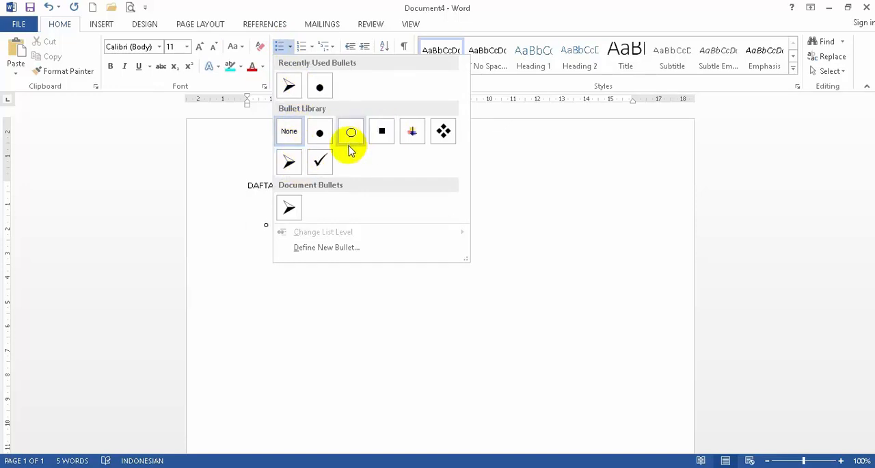
{"action": "left_click", "coordinate": [290, 162]}
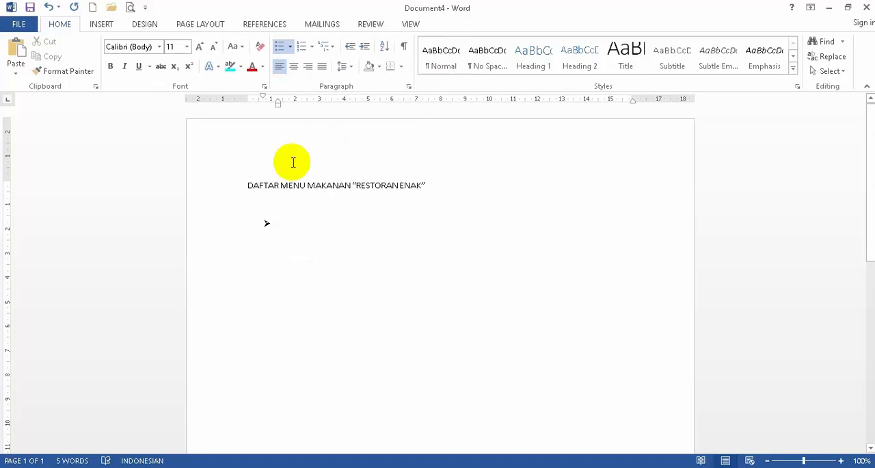
{"action": "type", "text": "MAKANAN"}
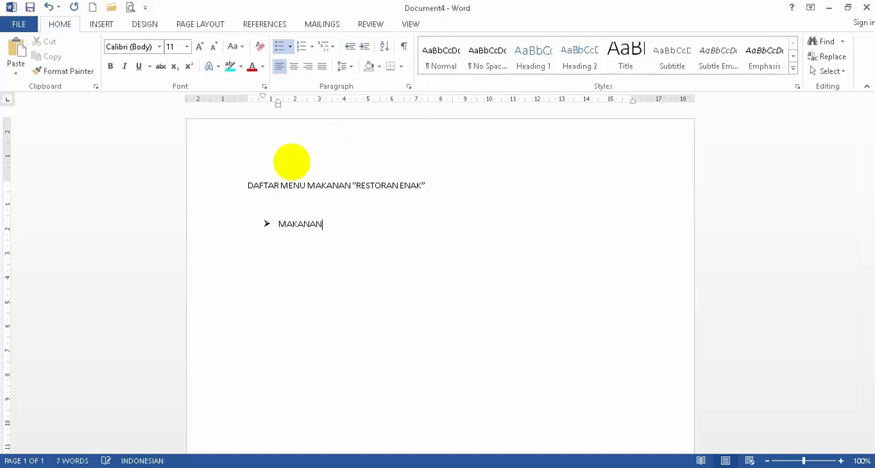
{"action": "key", "text": "Return"}
{"action": "type", "text": "MINUMAN"}
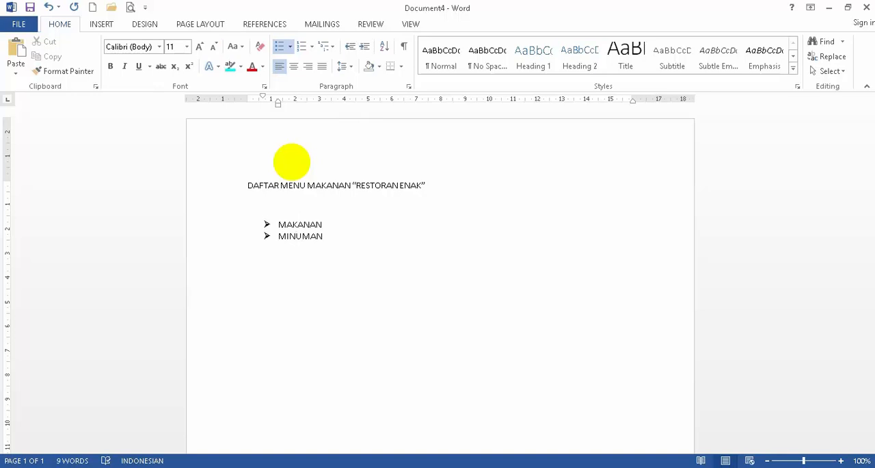
{"action": "key", "text": "Return"}
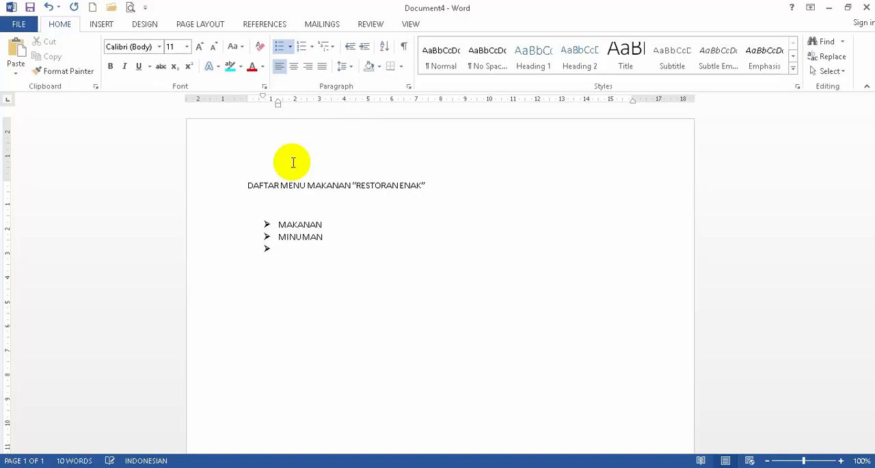
- Try check-mark bullets on the MAKANAN and MINUMAN list and undo the bullet change
{"action": "left_click", "coordinate": [290, 48]}
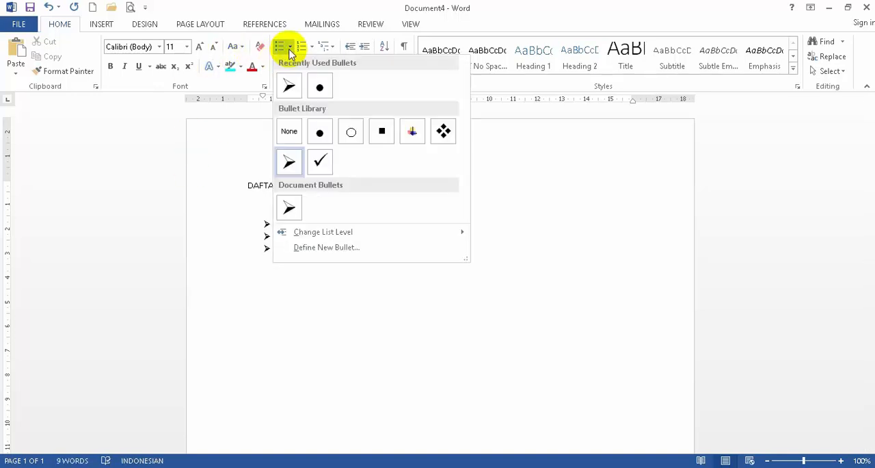
{"action": "left_click", "coordinate": [320, 161]}
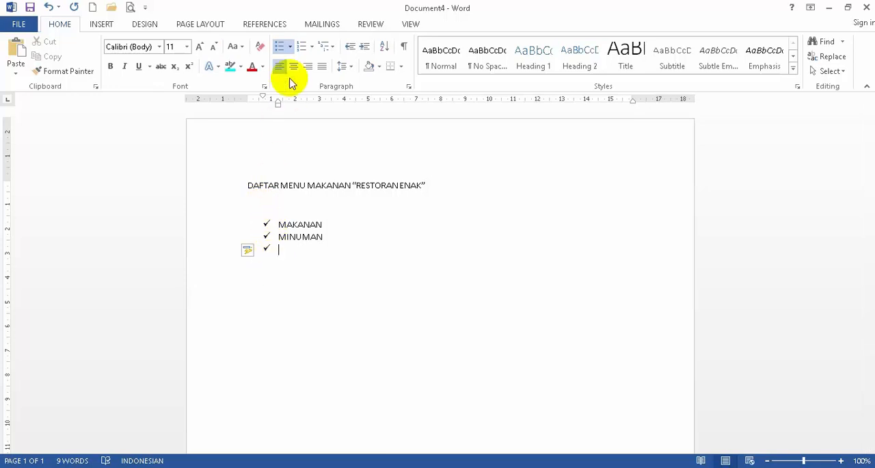
{"action": "left_click", "coordinate": [290, 46]}
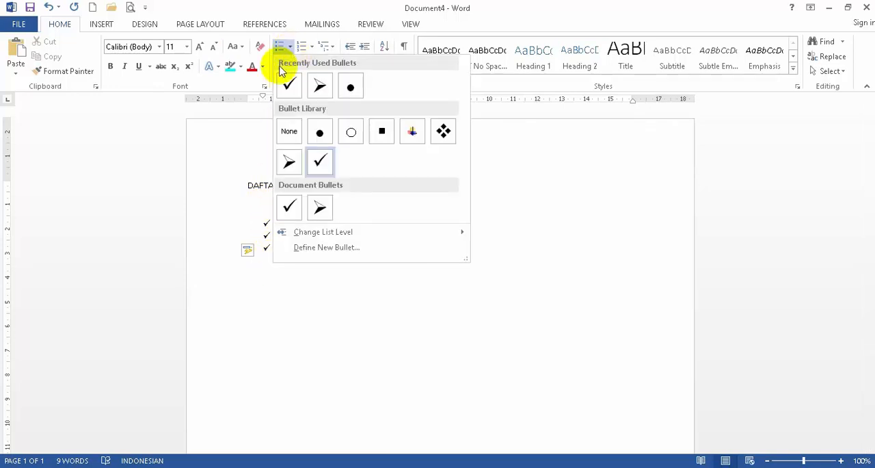
{"action": "left_click", "coordinate": [227, 164]}
{"action": "key", "text": "ctrl+z"}
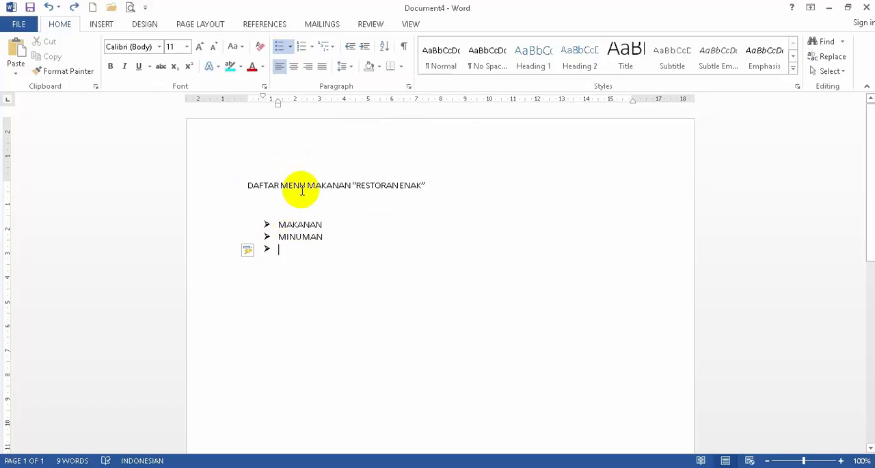
- End the arrow list and start a separate check-mark list below it, with its indent aligned to the arrow list
{"action": "key", "text": "BackSpace"}
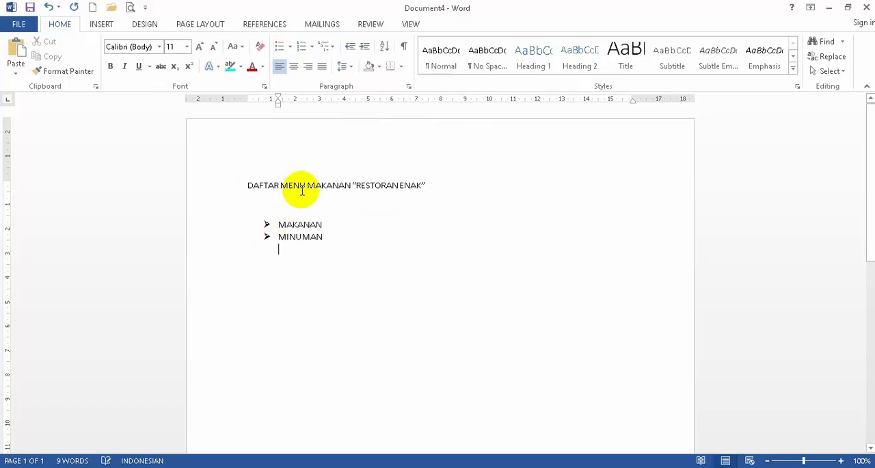
{"action": "key", "text": "BackSpace"}
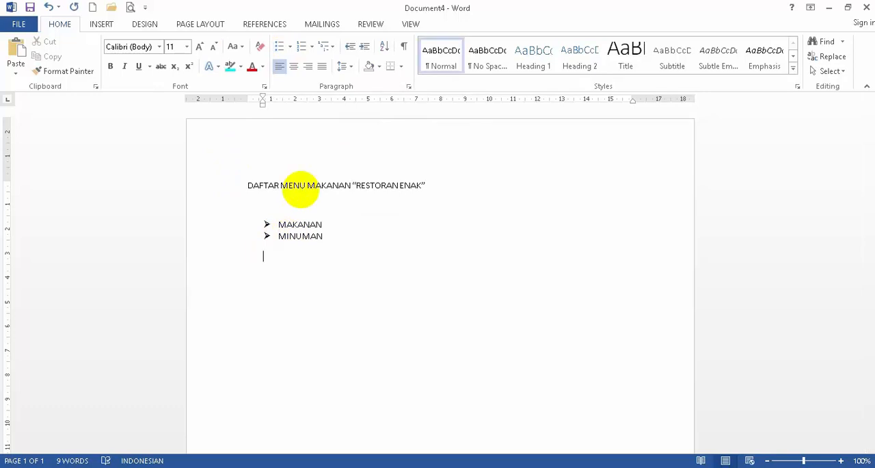
{"action": "left_click", "coordinate": [291, 46]}
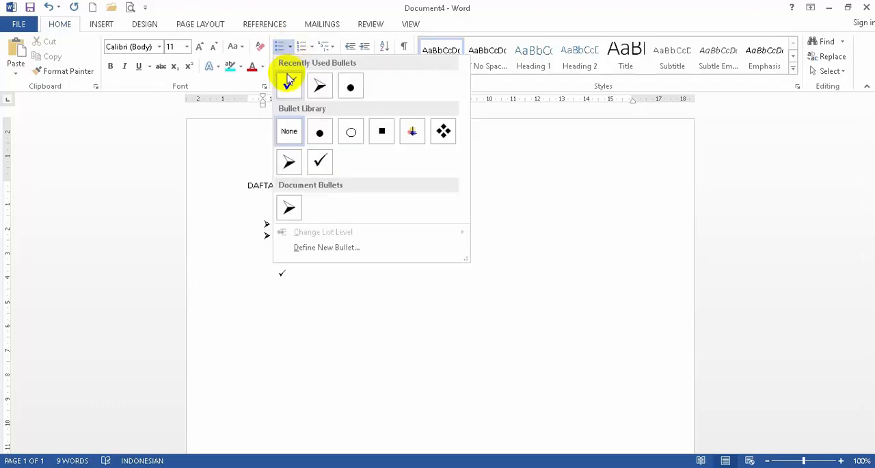
{"action": "left_click", "coordinate": [318, 166]}
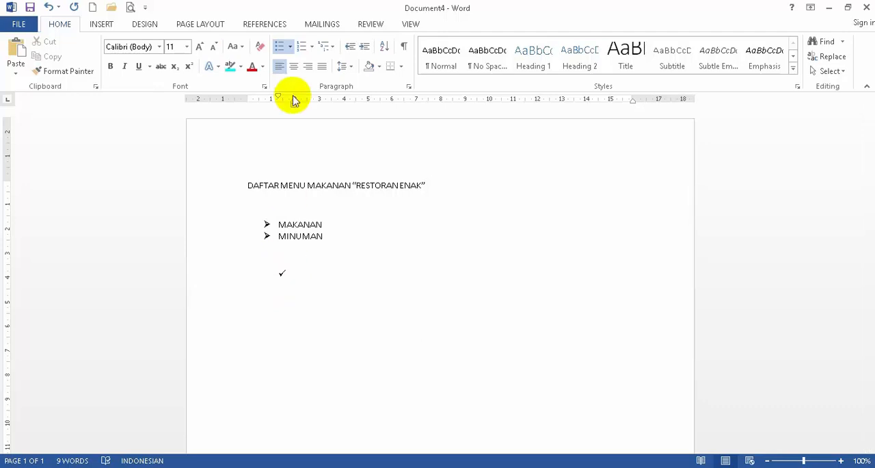
{"action": "mouse_move", "coordinate": [278, 97]}
{"action": "left_mouse_down"}
{"action": "mouse_move", "coordinate": [265, 98]}
{"action": "mouse_move", "coordinate": [291, 100]}
{"action": "mouse_move", "coordinate": [278, 107]}
{"action": "left_mouse_up"}
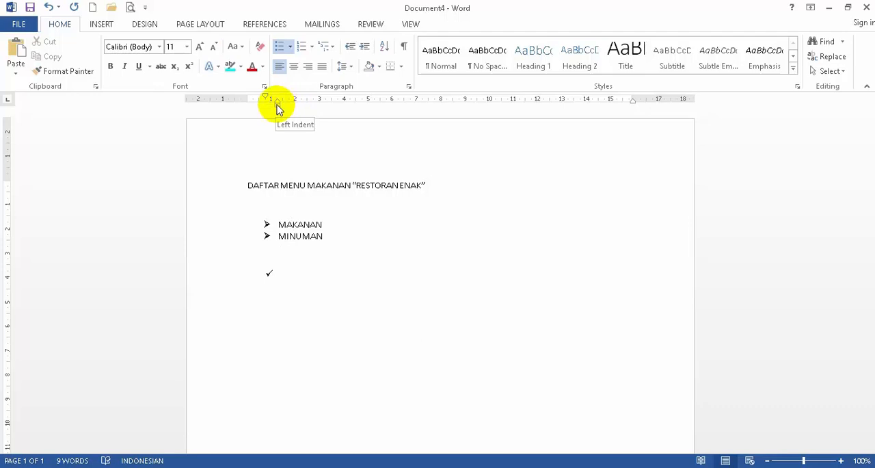
- Enter MAKANAN and MINUMAN as check-mark items and end the list on an unbulleted line
{"action": "type", "text": "MAKANAN"}
{"action": "key", "text": "Return"}
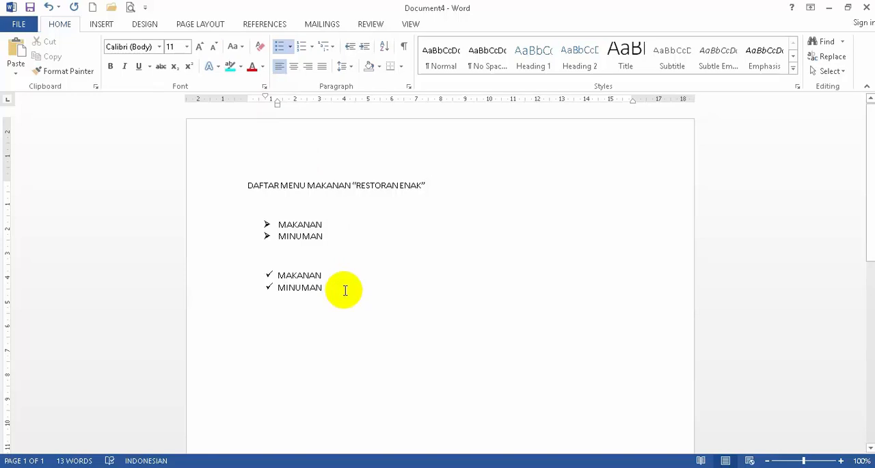
{"action": "key", "text": "Return"}
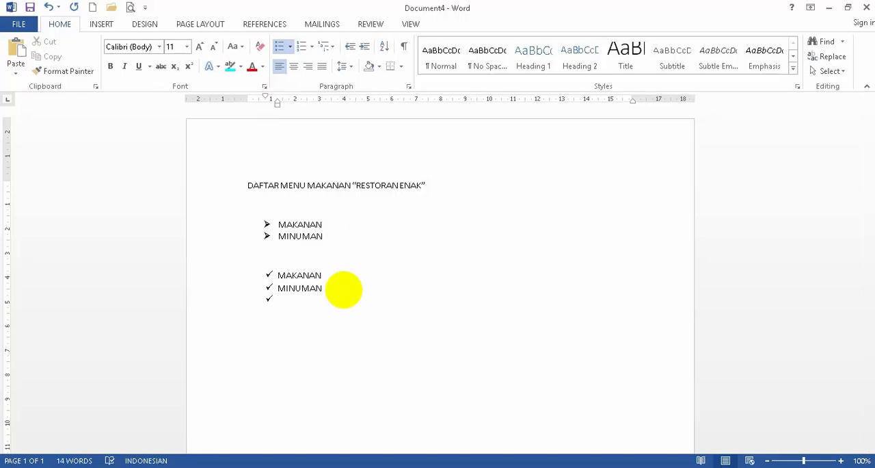
{"action": "key", "text": "BackSpace"}
{"action": "key", "text": "BackSpace"}
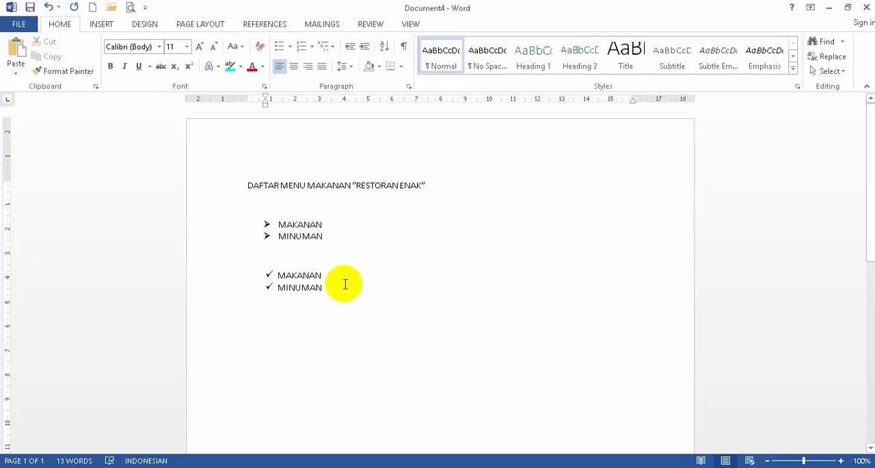
- Define a new bullet from the Wingdings bold right-arrow symbol (character code 232) and apply it to the empty line below the check-mark list
{"action": "left_click", "coordinate": [290, 45]}
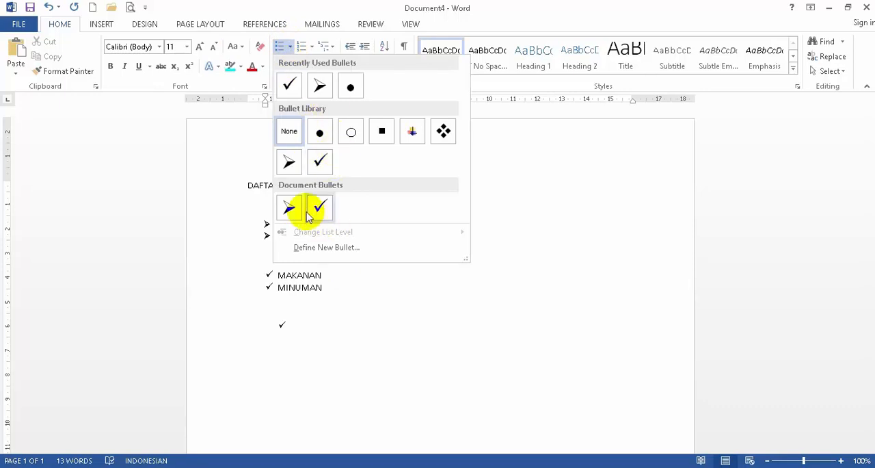
{"action": "left_click", "coordinate": [344, 252]}
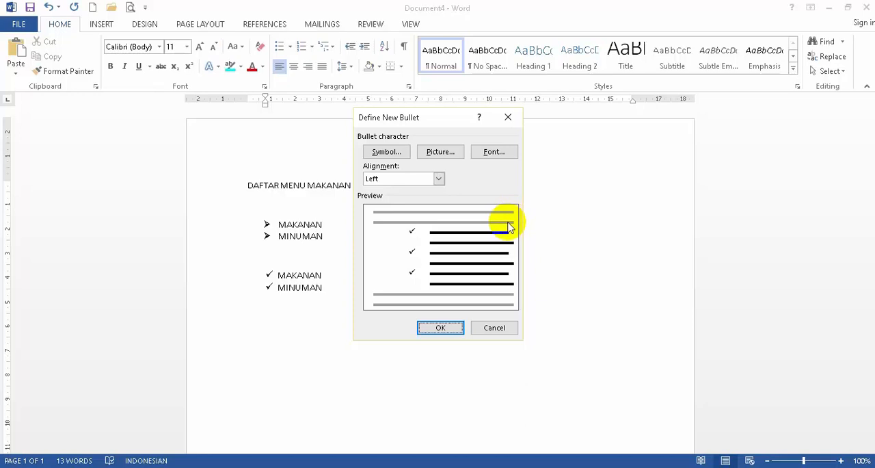
{"action": "left_click", "coordinate": [387, 152]}
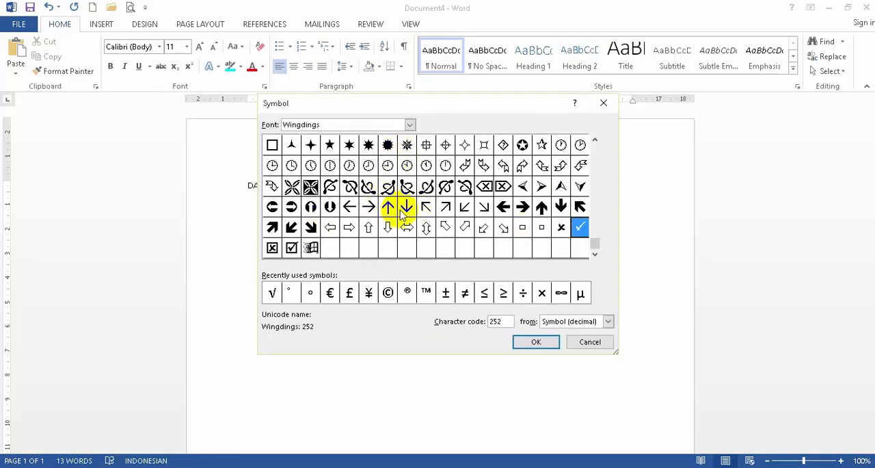
{"action": "left_click", "coordinate": [595, 243]}
{"action": "left_click", "coordinate": [597, 211]}
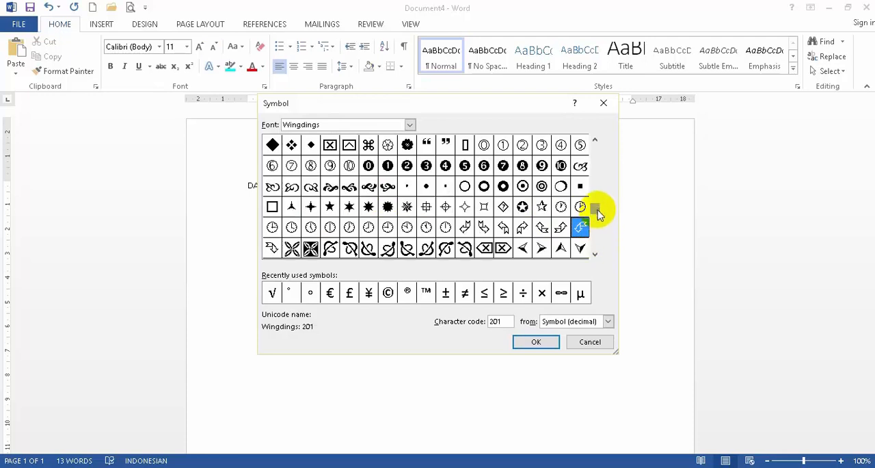
{"action": "left_click_drag", "start_coordinate": [597, 202], "coordinate": [595, 248]}
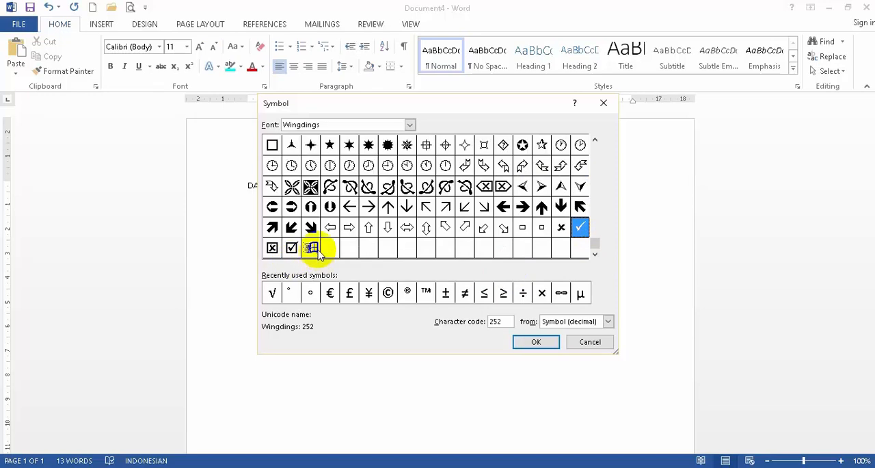
{"action": "left_click", "coordinate": [522, 206]}
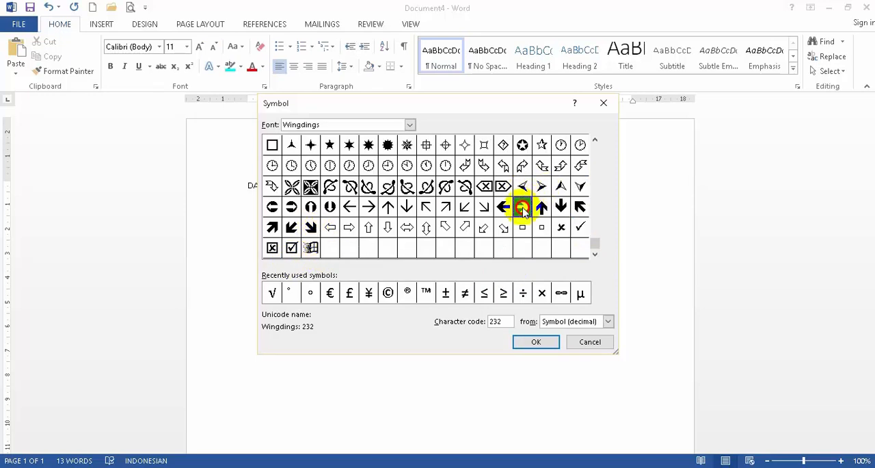
{"action": "left_click", "coordinate": [545, 342]}
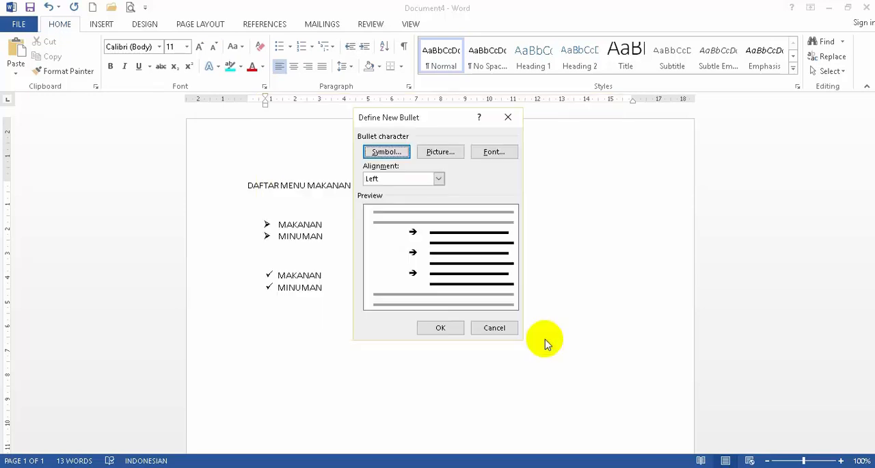
{"action": "left_click", "coordinate": [443, 328]}
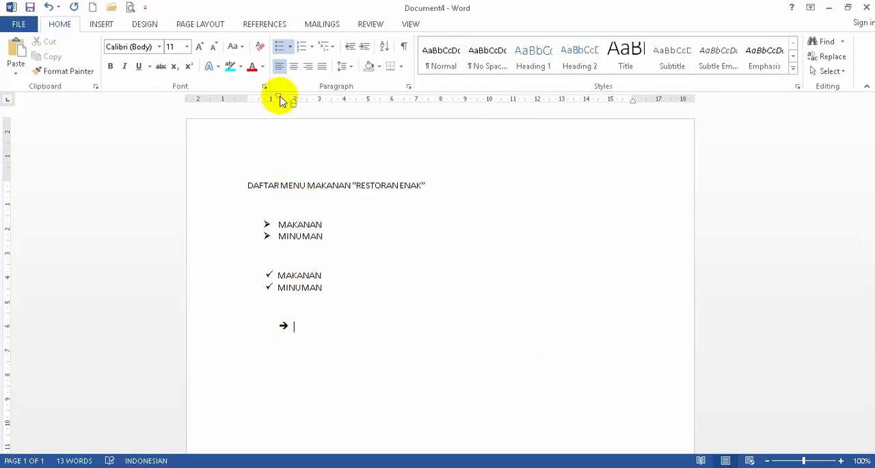
- Align the new bullet's indent with the lists above, enter MAKANAN and MINUMAN as items, and end the list
{"action": "mouse_move", "coordinate": [278, 97]}
{"action": "left_mouse_down"}
{"action": "mouse_move", "coordinate": [267, 98]}
{"action": "mouse_move", "coordinate": [292, 99]}
{"action": "mouse_move", "coordinate": [279, 102]}
{"action": "left_mouse_up"}
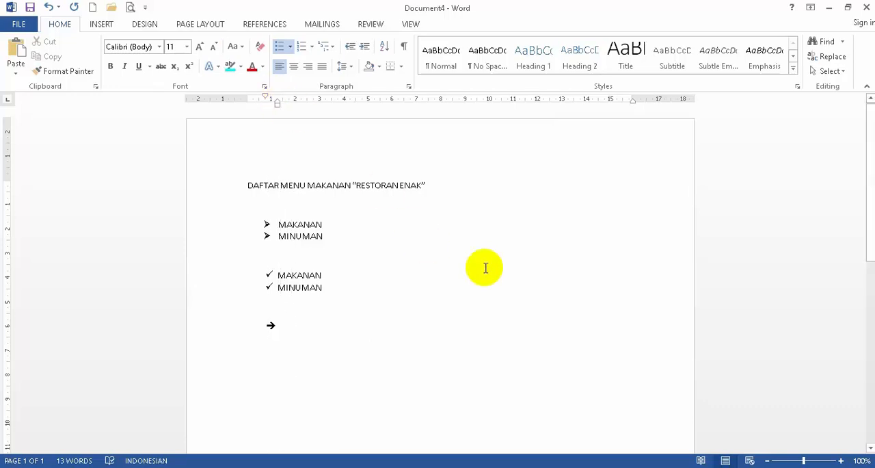
{"action": "type", "text": "MAKANAN"}
{"action": "key", "text": "Return"}
{"action": "type", "text": "MINUM"}
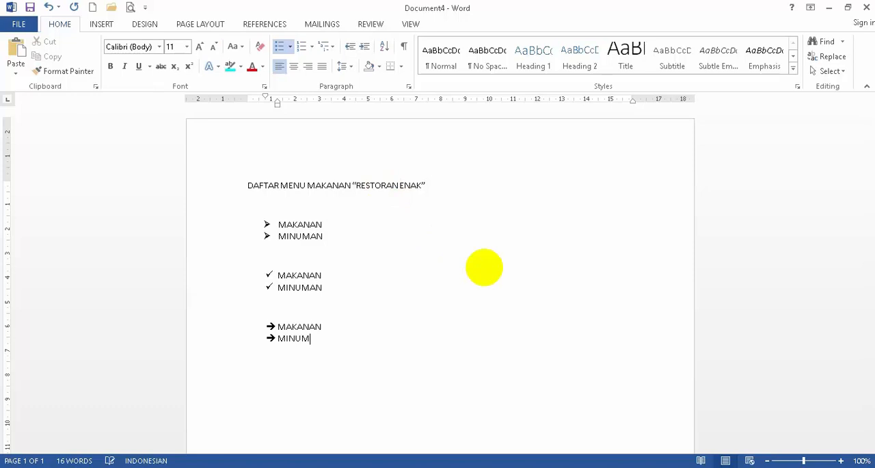
{"action": "type", "text": "AN"}
{"action": "key", "text": "Return"}
{"action": "key", "text": "Return"}
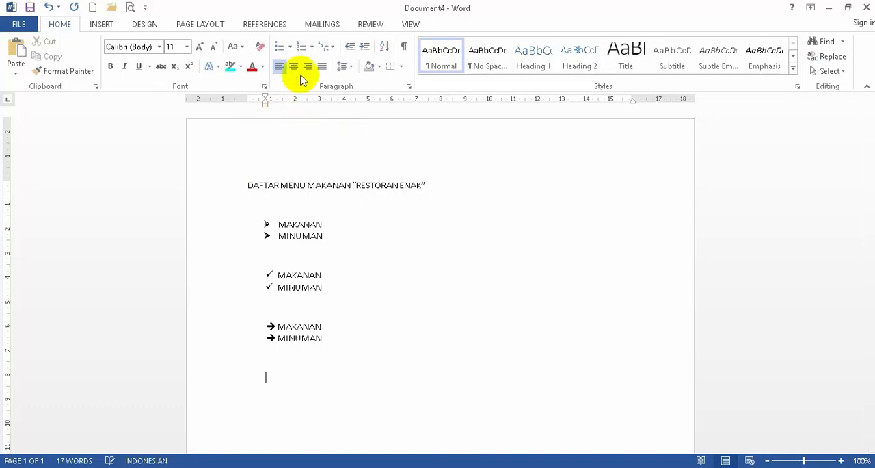
- Add a 1., 2., 3. numbered list with MAKANAN and MINUMAN, indented like the lists above, and end it on an unnumbered line
{"action": "left_click", "coordinate": [312, 47]}
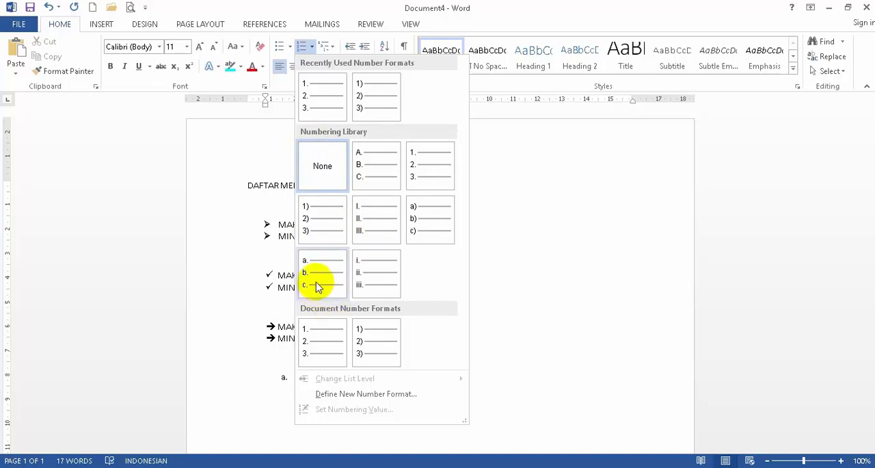
{"action": "left_click", "coordinate": [311, 93]}
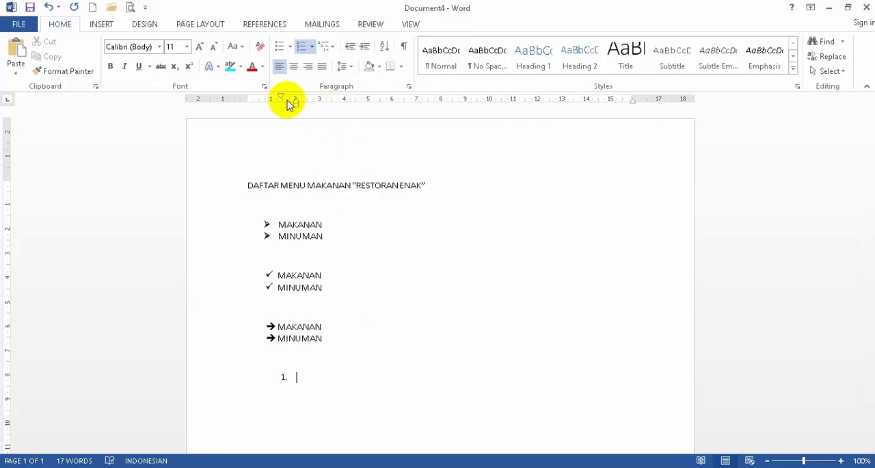
{"action": "mouse_move", "coordinate": [283, 98]}
{"action": "left_mouse_down"}
{"action": "mouse_move", "coordinate": [266, 97]}
{"action": "mouse_move", "coordinate": [289, 100]}
{"action": "mouse_move", "coordinate": [277, 102]}
{"action": "left_mouse_up"}
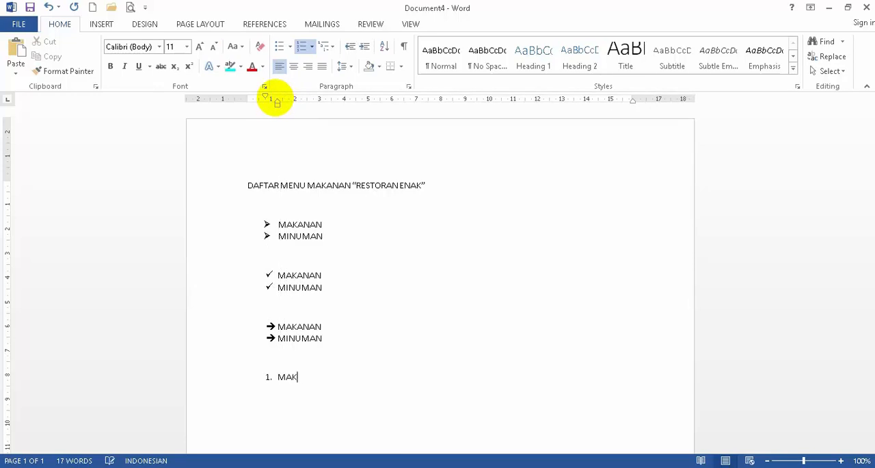
{"action": "key", "text": "Return"}
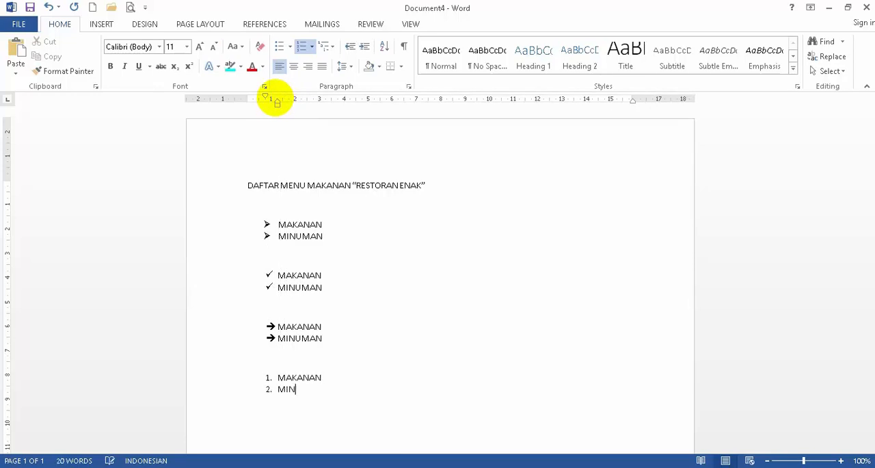
{"action": "key", "text": "Return"}
{"action": "key", "text": "BackSpace"}
{"action": "key", "text": "BackSpace"}
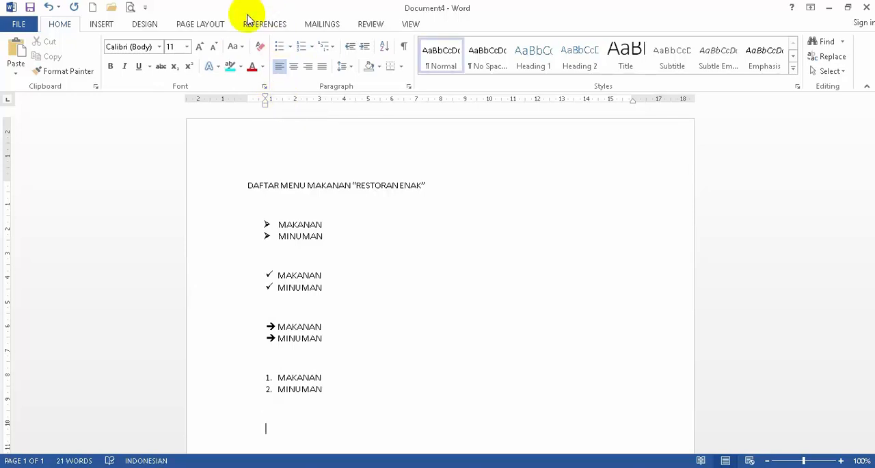
- Add an A., B., C. list with the items MAKANAN and MINUMAN below the numbered list
{"action": "left_click", "coordinate": [312, 47]}
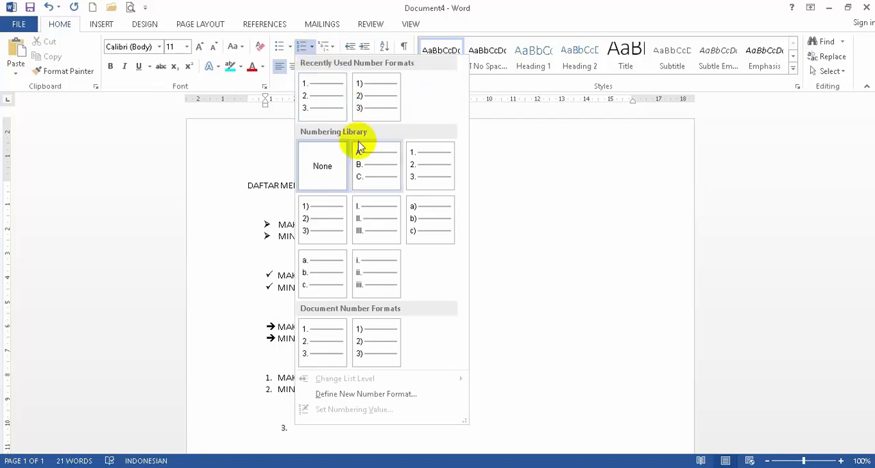
{"action": "left_click", "coordinate": [366, 169]}
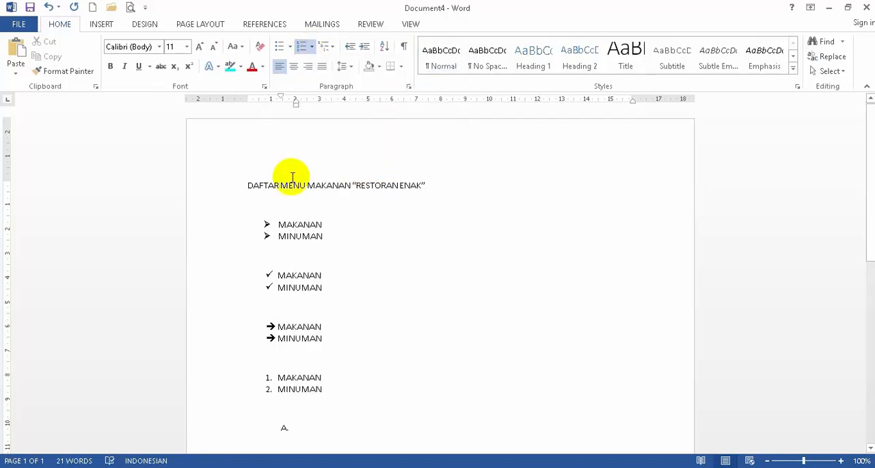
{"action": "type", "text": "MAKAN"}
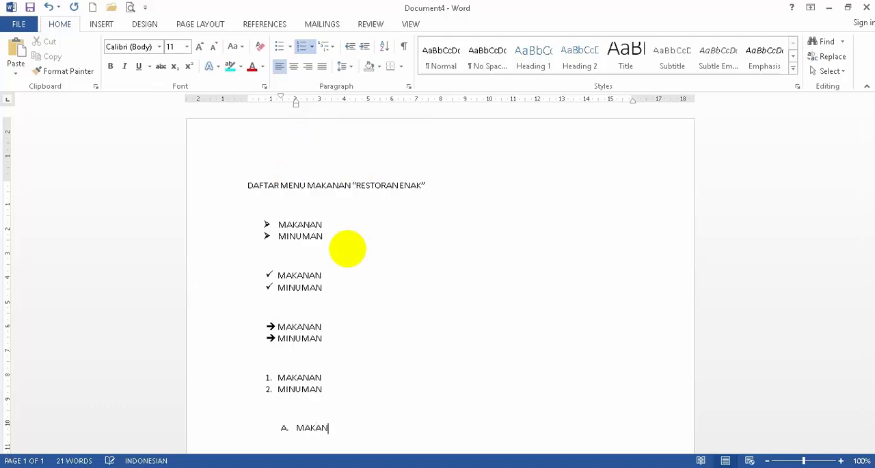
{"action": "type", "text": "AN"}
{"action": "key", "text": "Return"}
{"action": "type", "text": "M"}
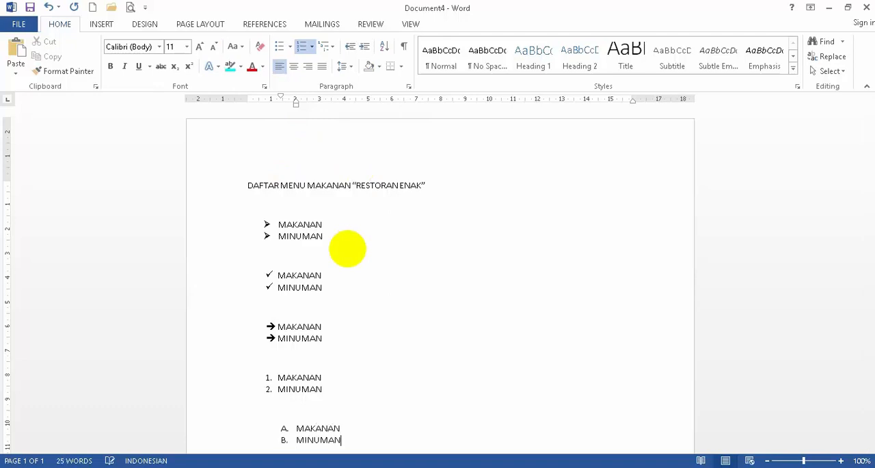
- Align the A., B. list's indent with the lists above and end the list on an unnumbered line
{"action": "scroll", "coordinate": [219, 397], "scroll_direction": "down", "scroll_amount": 3}
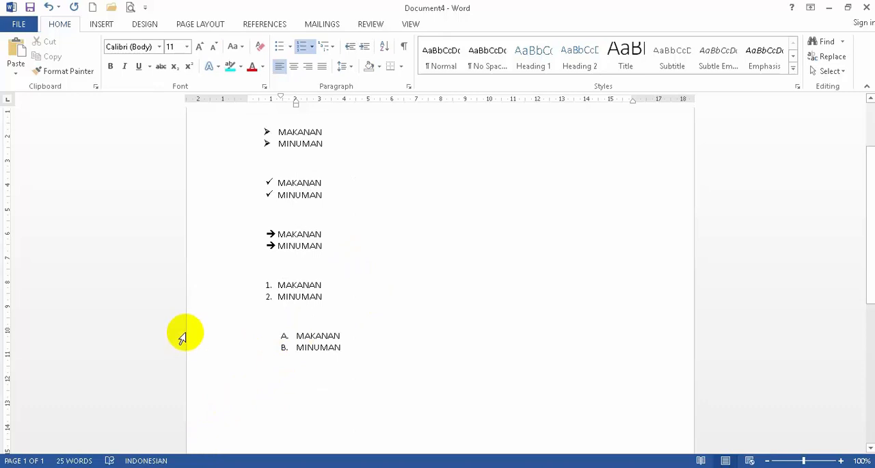
{"action": "left_click_drag", "start_coordinate": [182, 335], "coordinate": [187, 350]}
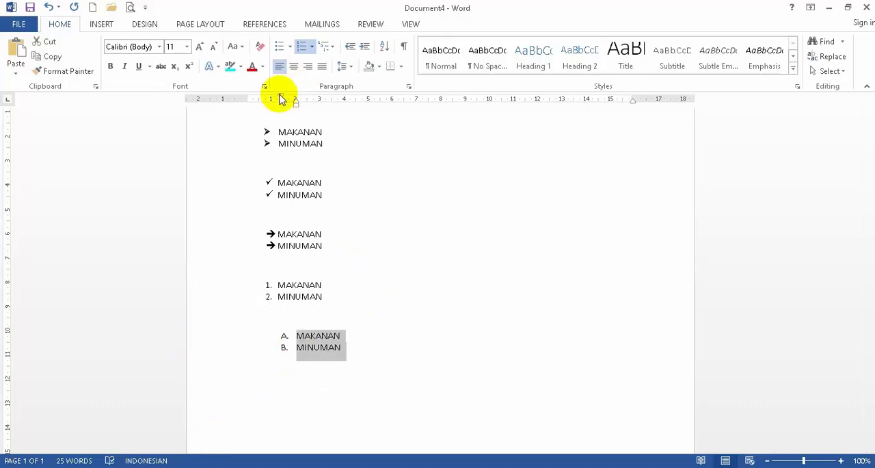
{"action": "mouse_move", "coordinate": [280, 97]}
{"action": "left_mouse_down"}
{"action": "mouse_move", "coordinate": [259, 101]}
{"action": "mouse_move", "coordinate": [294, 100]}
{"action": "mouse_move", "coordinate": [277, 102]}
{"action": "left_mouse_up"}
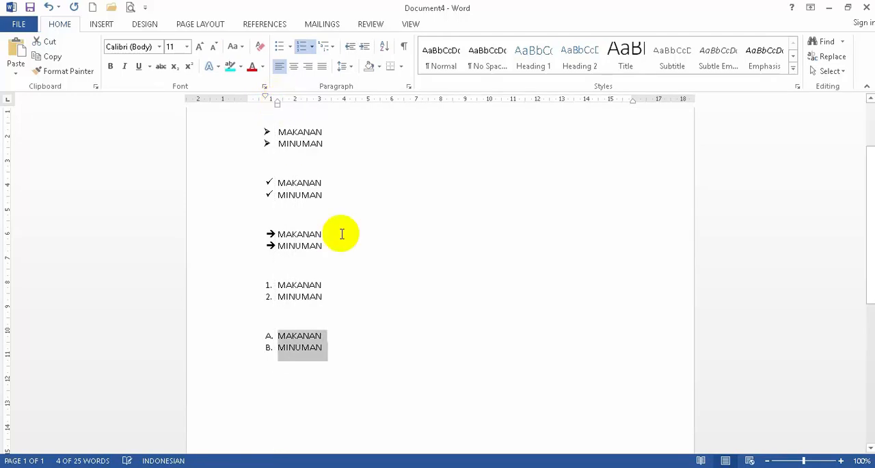
{"action": "left_click", "coordinate": [334, 348]}
{"action": "key", "text": "Return"}
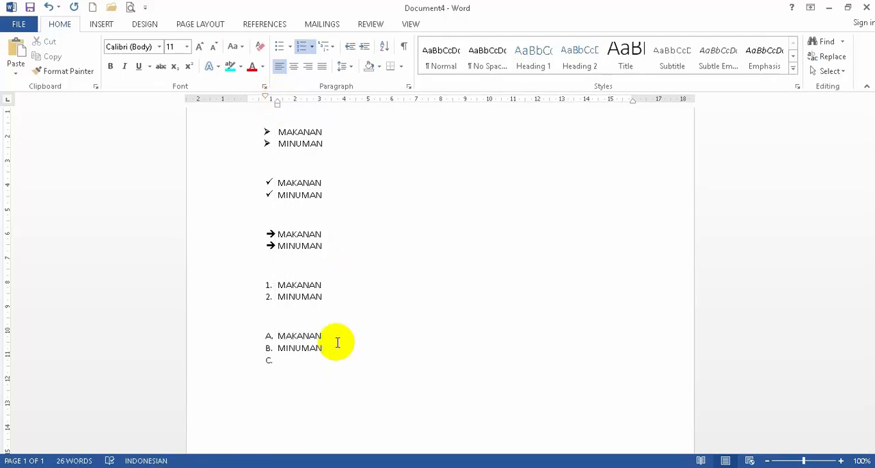
{"action": "key", "text": "BackSpace"}
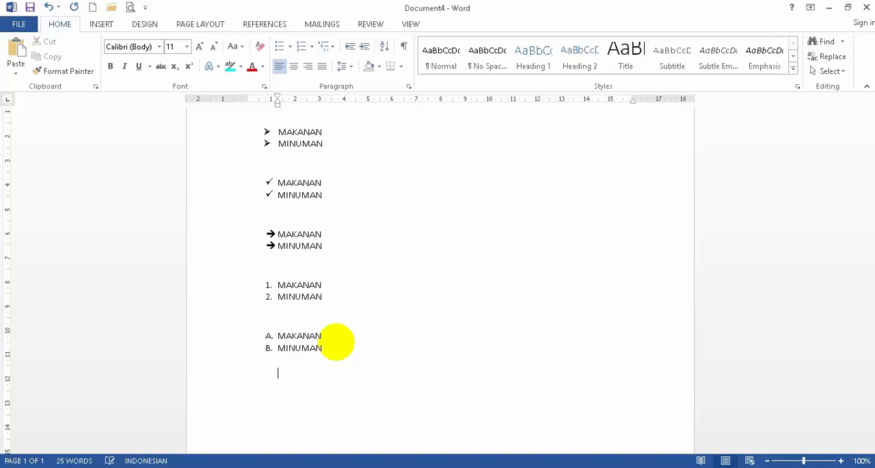
- Add an uppercase Roman-numeral list with the items MAKANAN and MINUMAN, and end it on an unnumbered line
{"action": "left_click", "coordinate": [312, 50]}
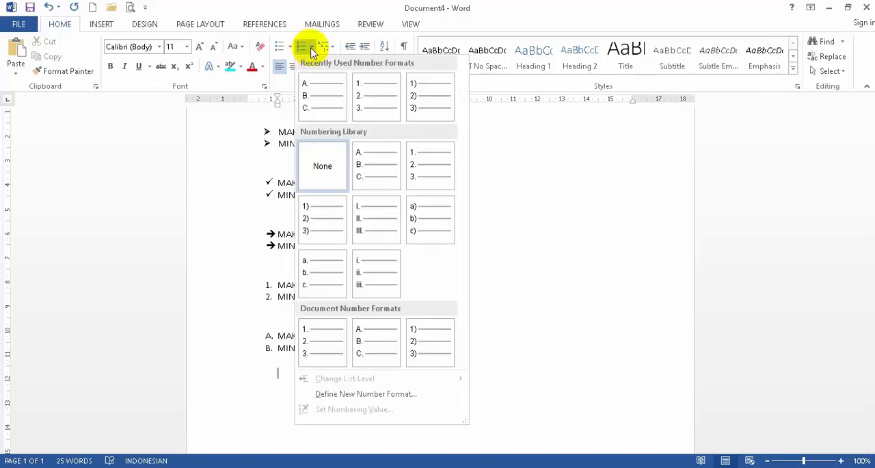
{"action": "left_click", "coordinate": [385, 221]}
{"action": "type", "text": "MAKANAN"}
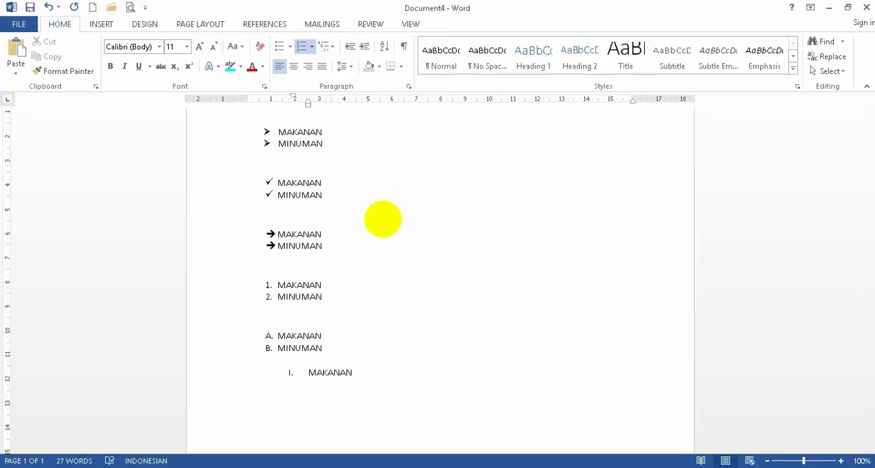
{"action": "key", "text": "Return"}
{"action": "key", "text": "Return"}
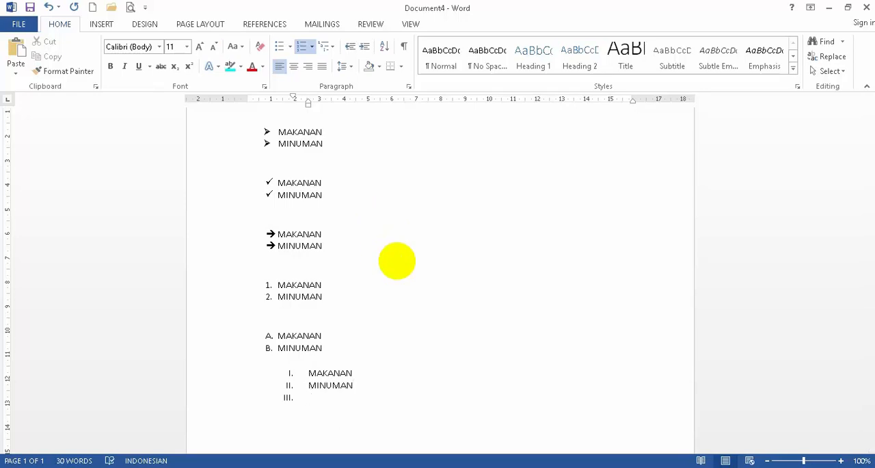
{"action": "key", "text": "BackSpace"}
{"action": "key", "text": "BackSpace"}
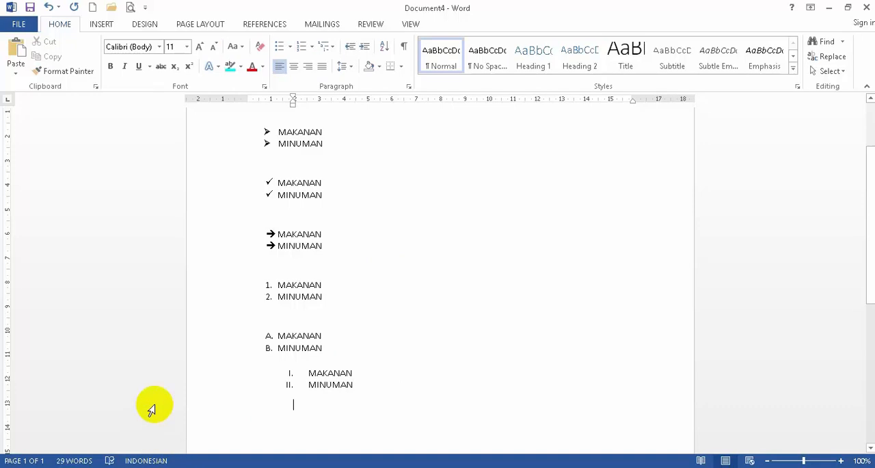
- Align the indents of the Roman-numeral list and the empty line below it with the lists above
{"action": "left_click_drag", "start_coordinate": [189, 377], "coordinate": [192, 391]}
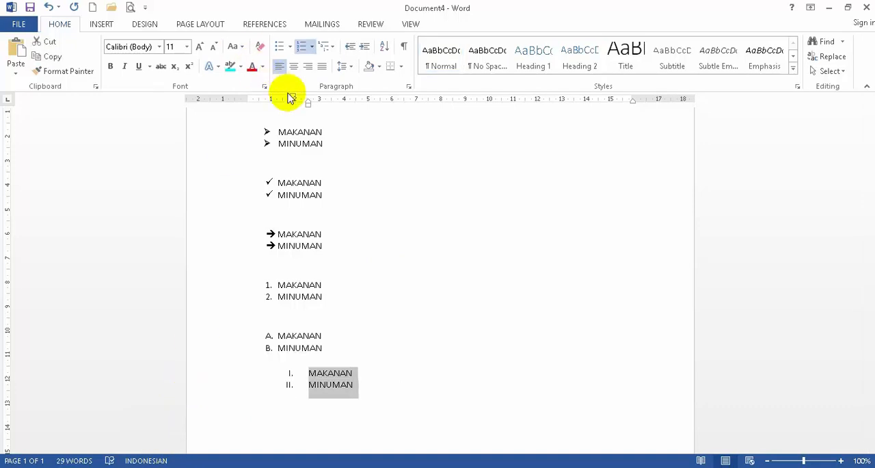
{"action": "mouse_move", "coordinate": [293, 100]}
{"action": "left_mouse_down"}
{"action": "mouse_move", "coordinate": [267, 94]}
{"action": "mouse_move", "coordinate": [287, 102]}
{"action": "mouse_move", "coordinate": [279, 103]}
{"action": "left_mouse_up"}
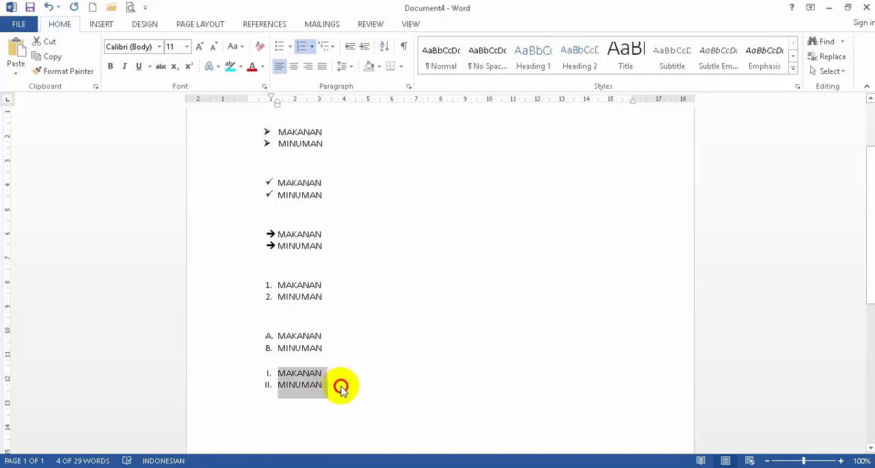
{"action": "left_click", "coordinate": [324, 404]}
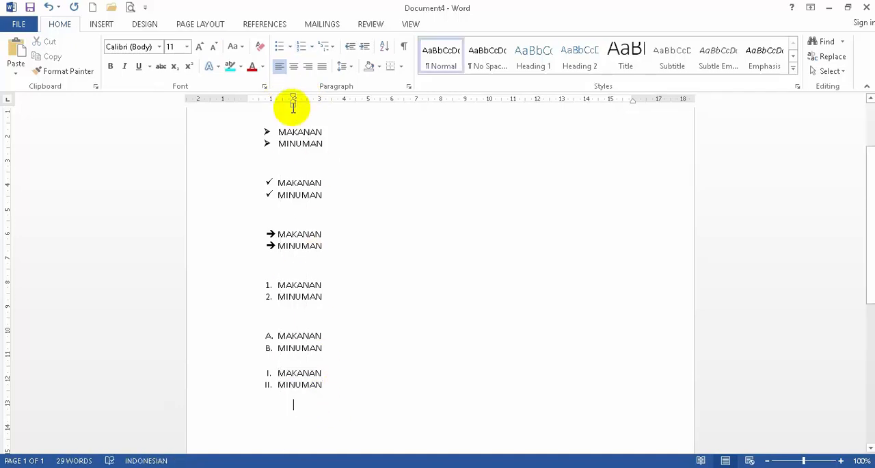
{"action": "left_click_drag", "start_coordinate": [293, 104], "coordinate": [263, 113]}
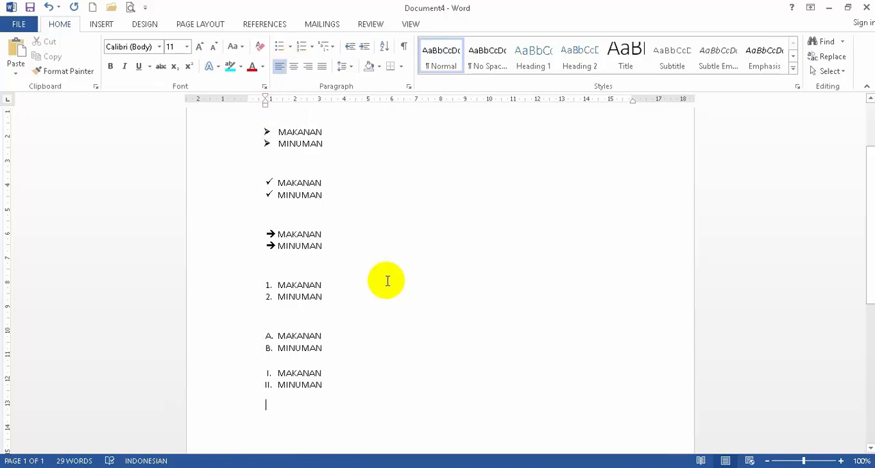
- Add a lowercase a., b., c. list with the items MAKANAN and MINUMAN, separated from the Roman-numeral list by an unnumbered empty line
{"action": "left_click", "coordinate": [312, 47]}
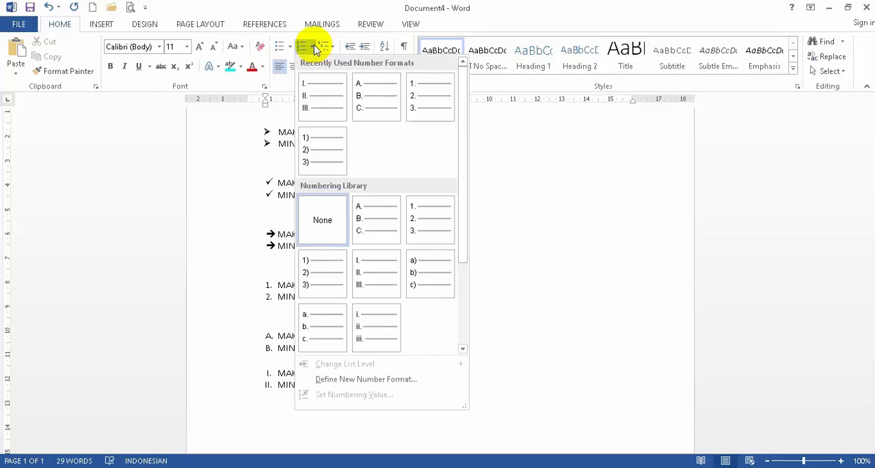
{"action": "left_click", "coordinate": [335, 334]}
{"action": "type", "text": "MAKANAN"}
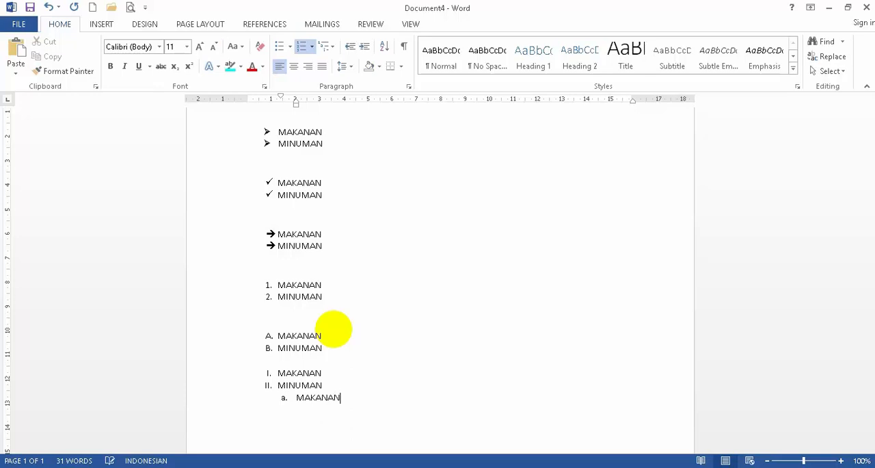
{"action": "key", "text": "Return"}
{"action": "left_click", "coordinate": [337, 385]}
{"action": "key", "text": "Return"}
{"action": "key", "text": "BackSpace"}
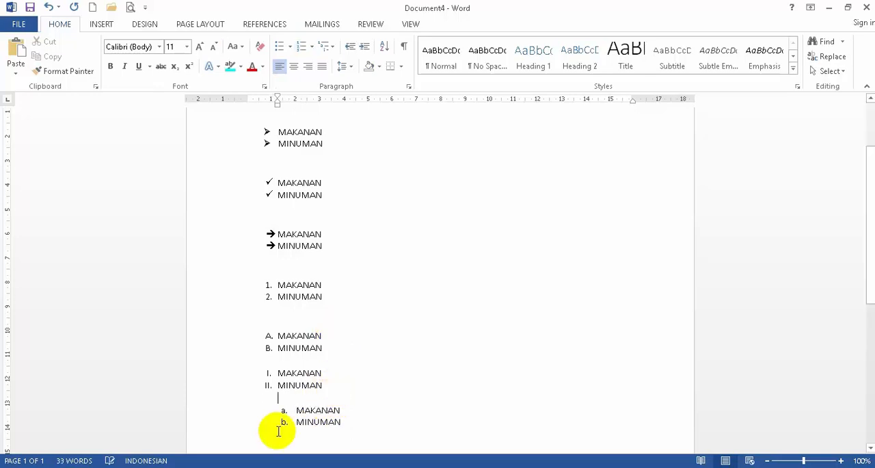
- Align the indents of the a., b. list with the lists above
{"action": "left_click", "coordinate": [220, 423]}
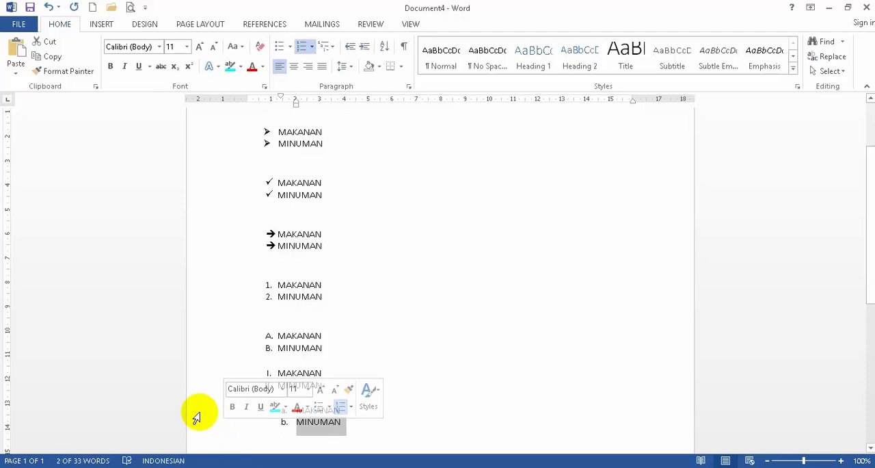
{"action": "left_click", "coordinate": [198, 411], "text": "shift"}
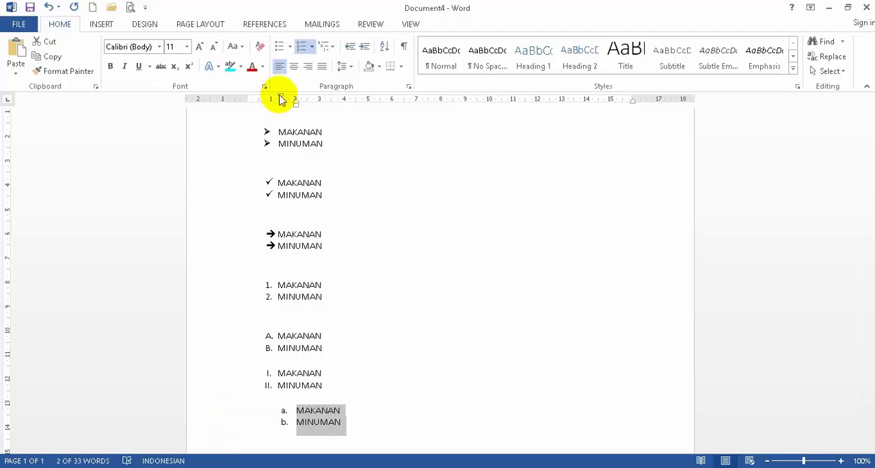
{"action": "mouse_move", "coordinate": [281, 95]}
{"action": "left_mouse_down"}
{"action": "mouse_move", "coordinate": [260, 100]}
{"action": "mouse_move", "coordinate": [294, 103]}
{"action": "mouse_move", "coordinate": [260, 93]}
{"action": "mouse_move", "coordinate": [265, 103]}
{"action": "left_mouse_up"}
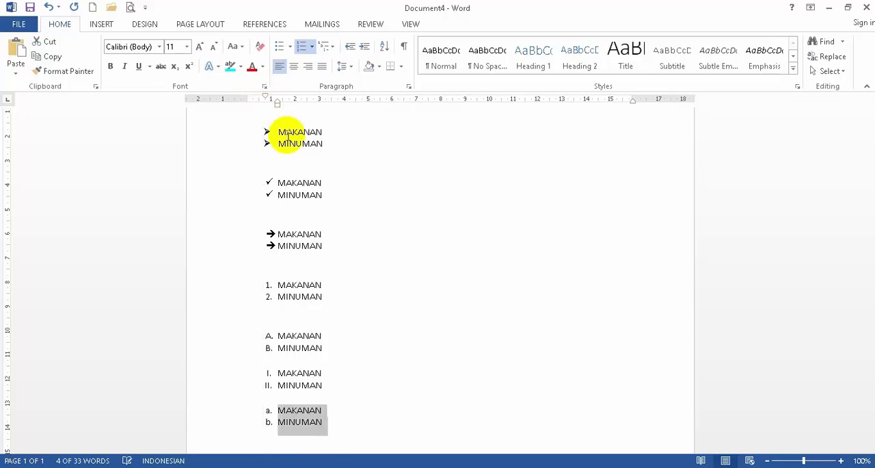
{"action": "left_click", "coordinate": [361, 430]}
- Look at the multilevel menu in Document1, and end the a., b. list in Document4 on an unnumbered line at the margin
{"action": "scroll", "coordinate": [342, 386], "scroll_direction": "down", "scroll_amount": 3}
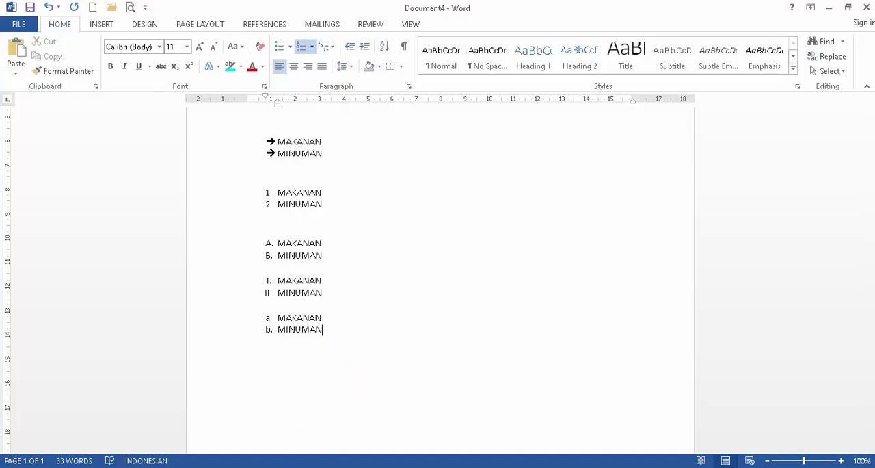
{"action": "mouse_move", "coordinate": [298, 466]}
{"action": "left_click", "coordinate": [146, 424]}
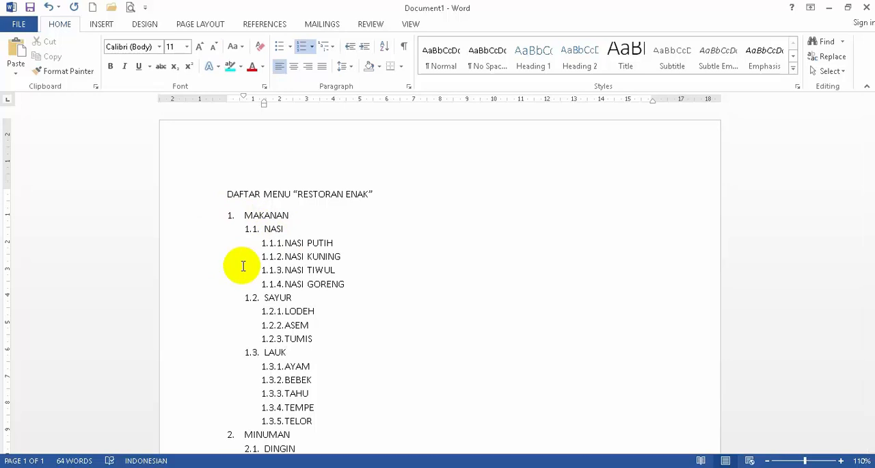
{"action": "left_click", "coordinate": [298, 467]}
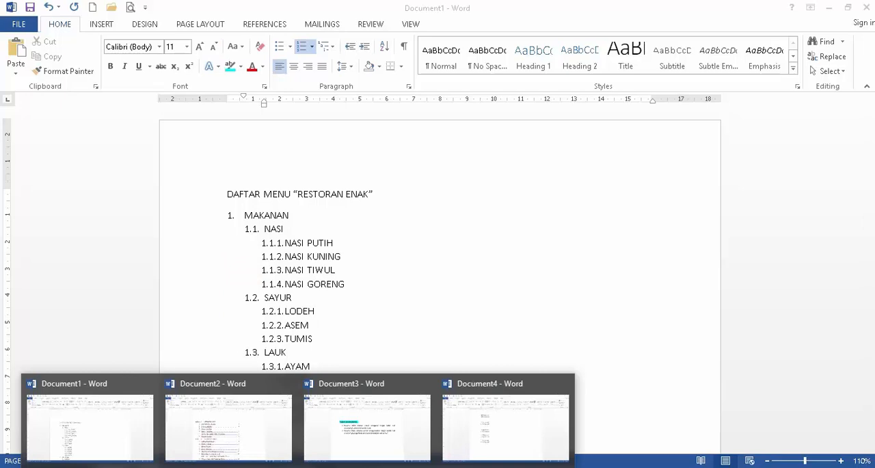
{"action": "left_click", "coordinate": [457, 427]}
{"action": "key", "text": "Return"}
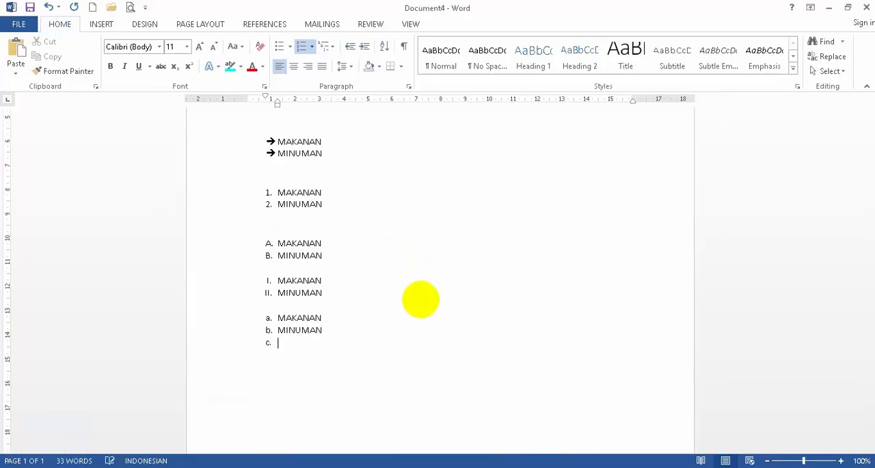
{"action": "key", "text": "BackSpace"}
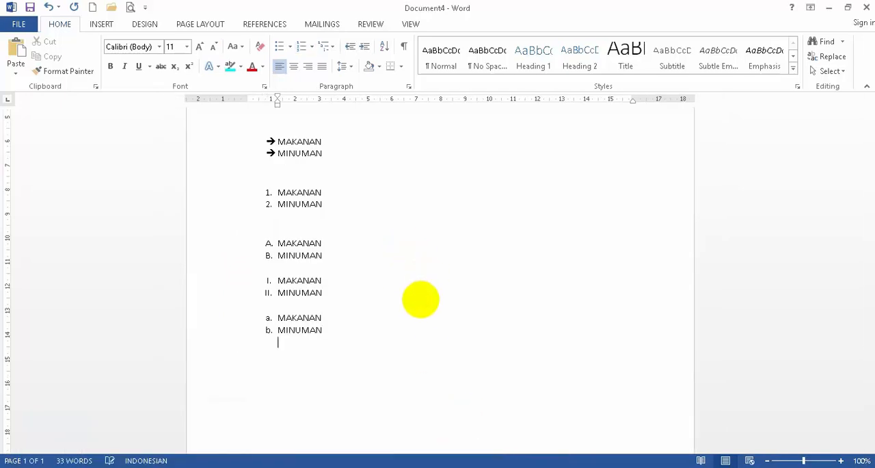
{"action": "key", "text": "BackSpace"}
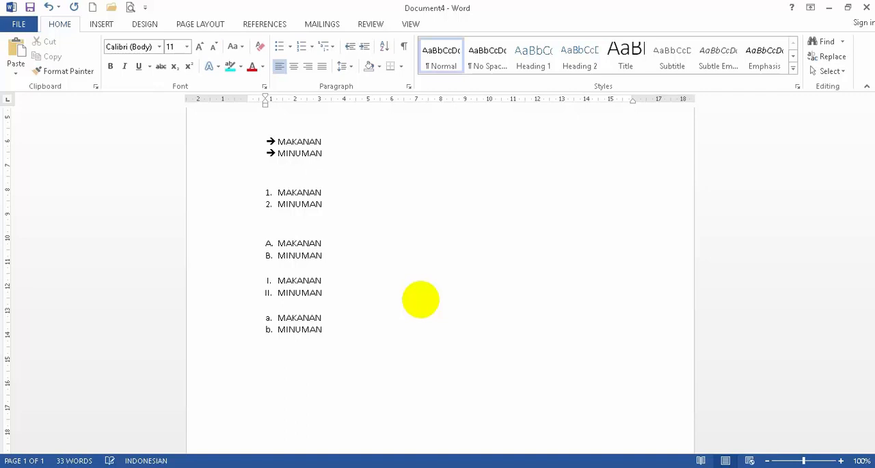
- Start a multilevel list in the 1., 1.1., 1.1.1. style below the a., b. list and promote its first line to the top level
{"action": "left_click", "coordinate": [330, 46]}
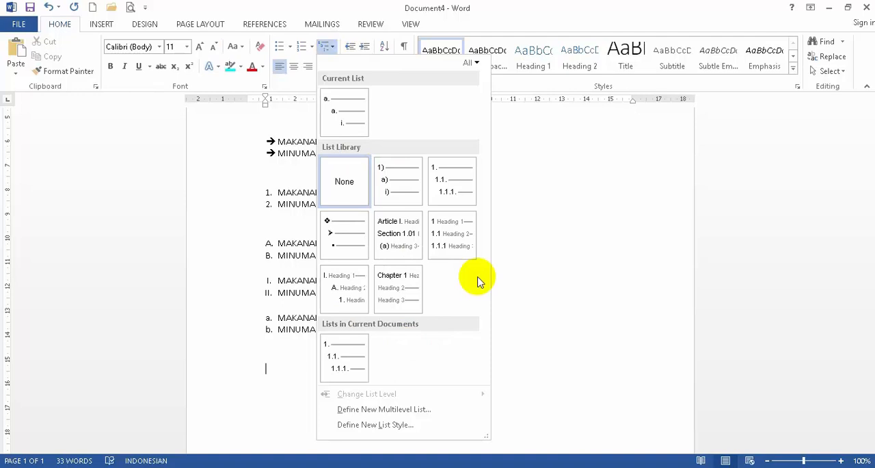
{"action": "left_click", "coordinate": [451, 182]}
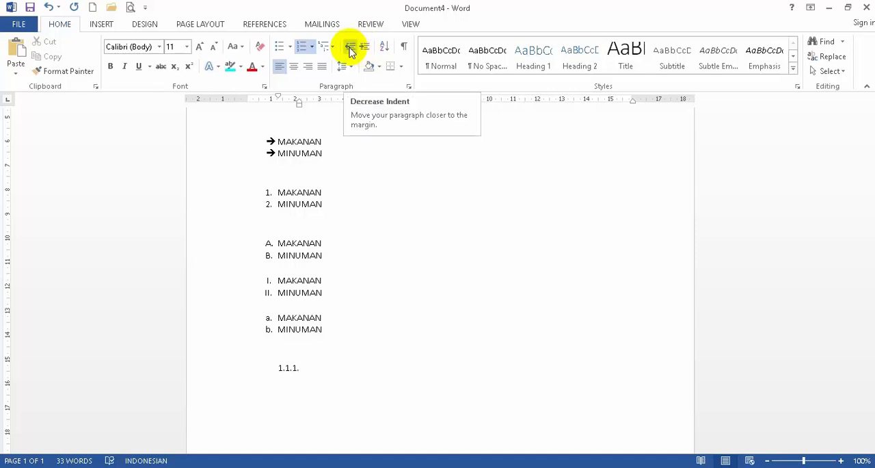
{"action": "left_click", "coordinate": [351, 52]}
{"action": "left_click", "coordinate": [351, 52]}
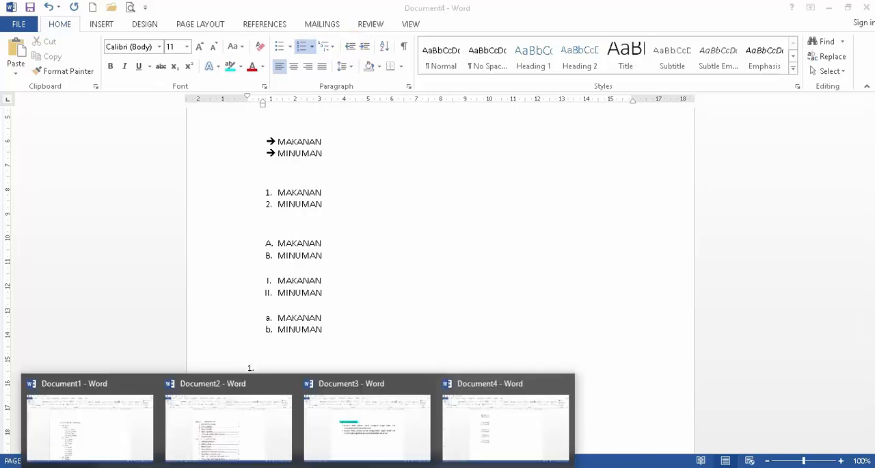
- Consult the sample menu in Document1 and enter MAKANAN as the first top-level item of the multilevel list in Document4
{"action": "left_click", "coordinate": [140, 434]}
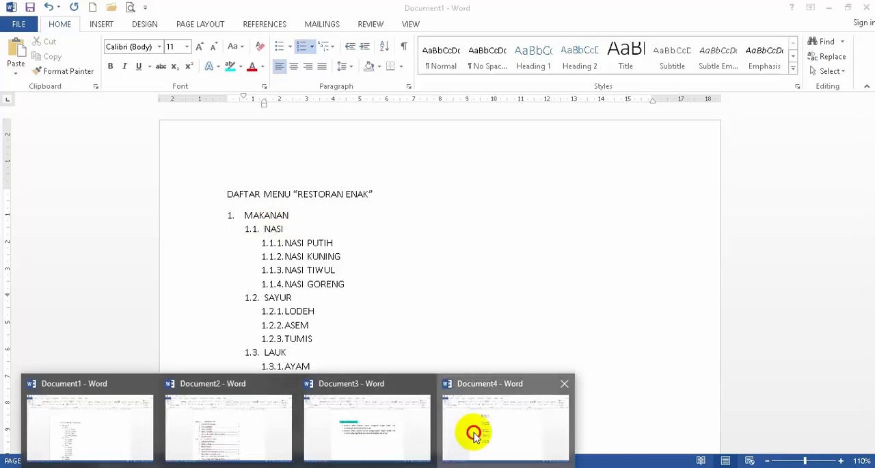
{"action": "left_click", "coordinate": [474, 431]}
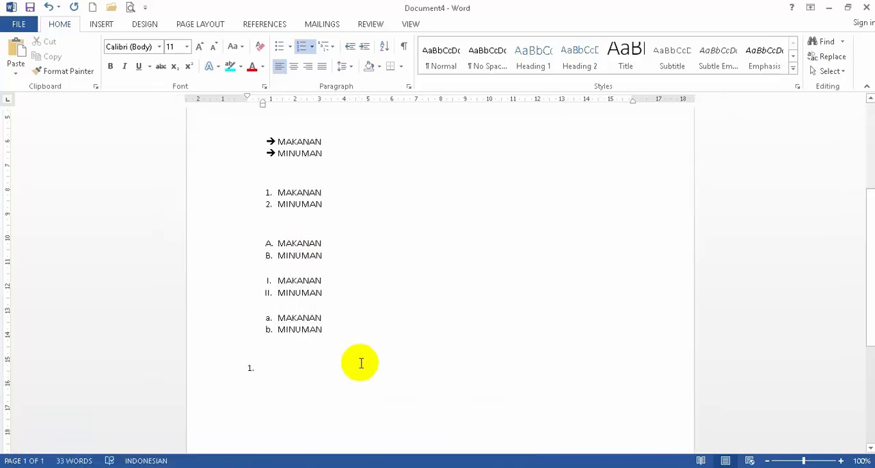
{"action": "type", "text": "MAKANAN"}
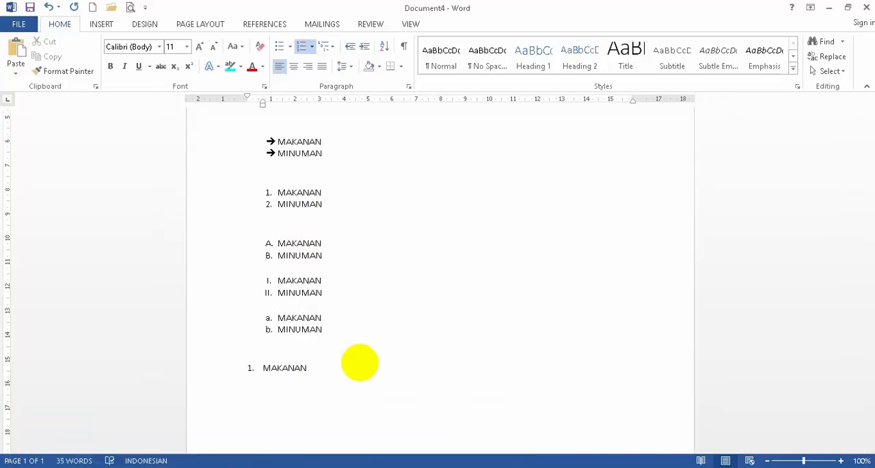
- Add NASI, SAYUR and LAUK as second-level items under MAKANAN
{"action": "key", "text": "Return"}
{"action": "left_click", "coordinate": [363, 47]}
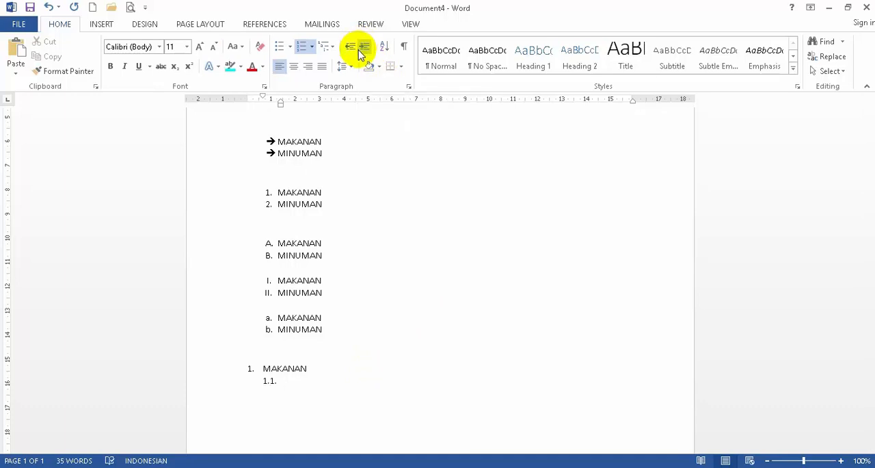
{"action": "type", "text": "NASI"}
{"action": "key", "text": "Return"}
{"action": "type", "text": "SAYUR"}
{"action": "key", "text": "Return"}
{"action": "type", "text": "LAUK"}
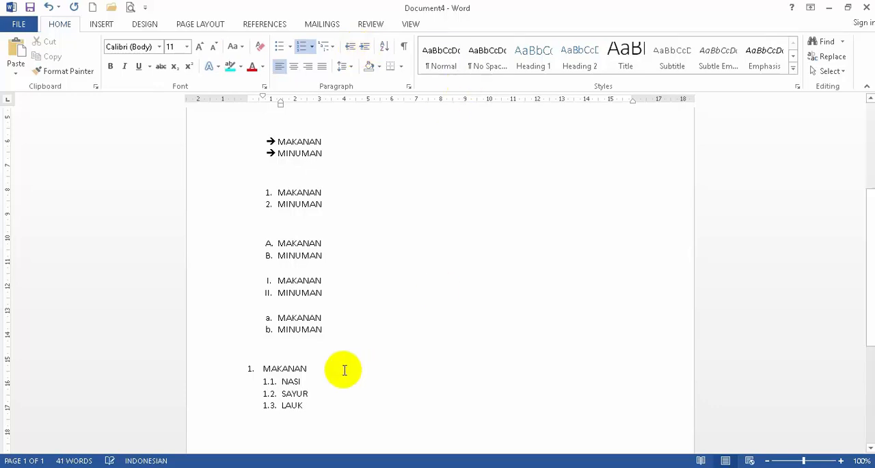
- Add NASI PUTIH, NASI GORENG, NASI TIWUL and NASI KUNING as third-level items under NASI
{"action": "left_click", "coordinate": [325, 381]}
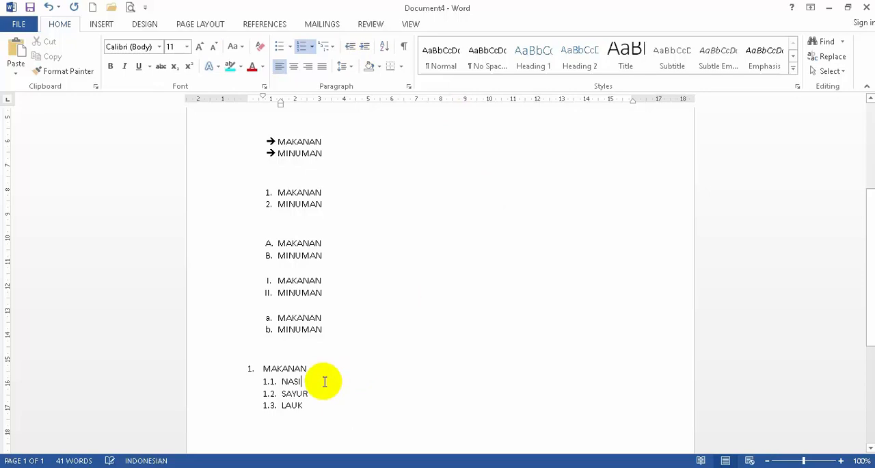
{"action": "key", "text": "Return"}
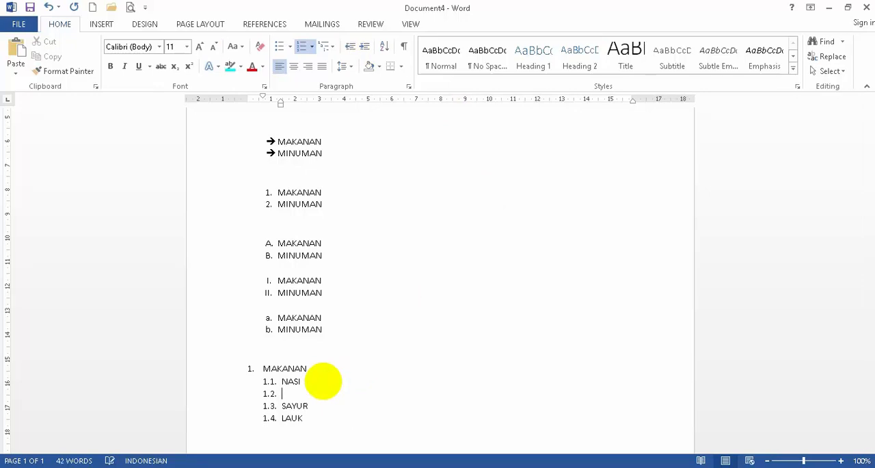
{"action": "left_click", "coordinate": [364, 48]}
{"action": "type", "text": "NASI PUTIH"}
{"action": "key", "text": "Return"}
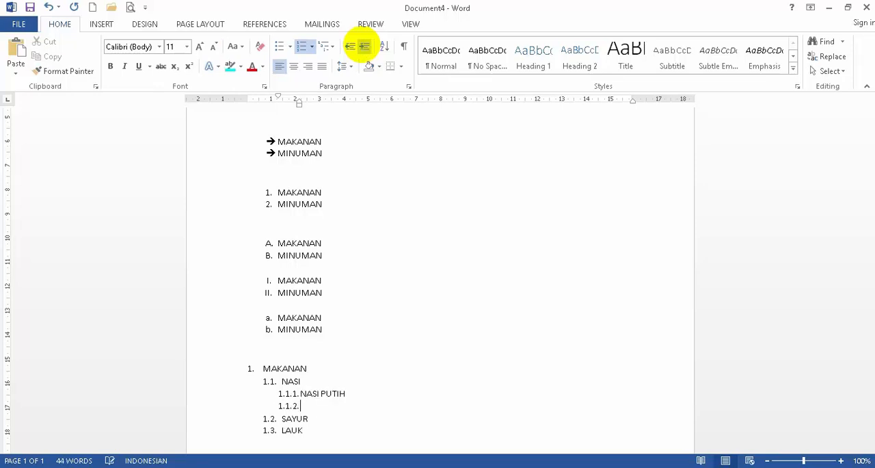
{"action": "type", "text": "NASI GORENG"}
{"action": "key", "text": "Return"}
{"action": "type", "text": "NASI"}
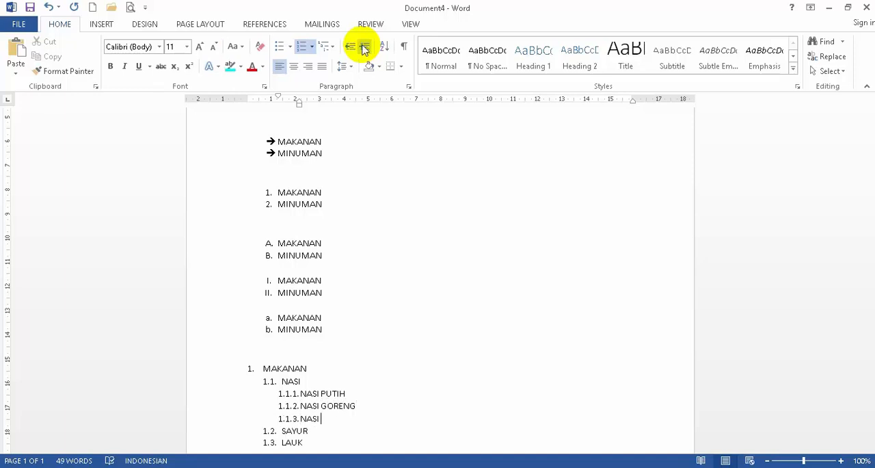
{"action": "type", "text": " TIWUL"}
{"action": "key", "text": "Return"}
{"action": "type", "text": "NASI "}
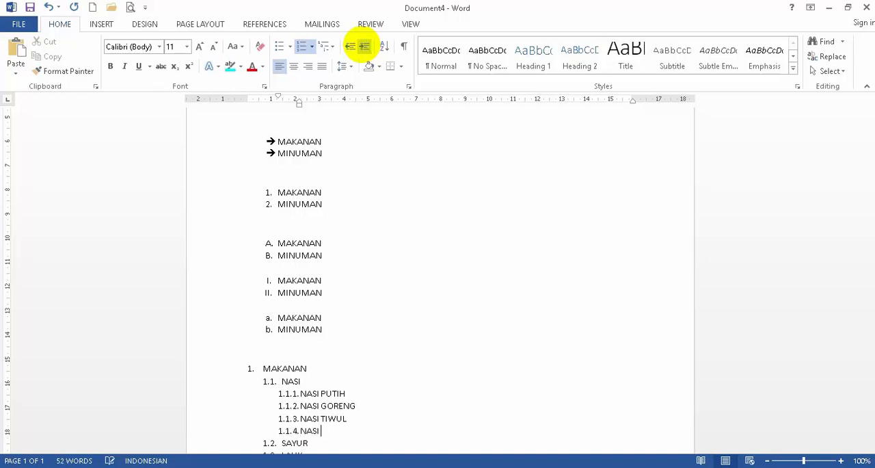
{"action": "type", "text": "KUNING"}
- Add an item SAYUR below NASI KUNING and promote it two levels to the top level of the list
{"action": "scroll", "coordinate": [446, 240], "scroll_direction": "down", "scroll_amount": 3}
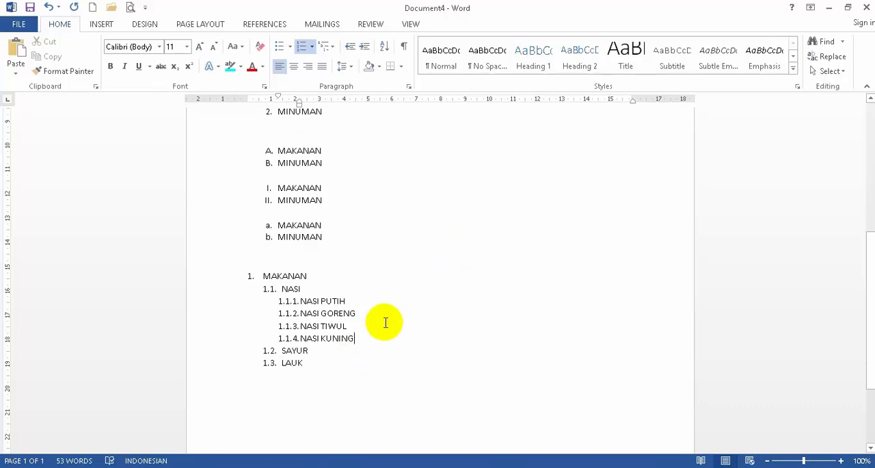
{"action": "key", "text": "Return"}
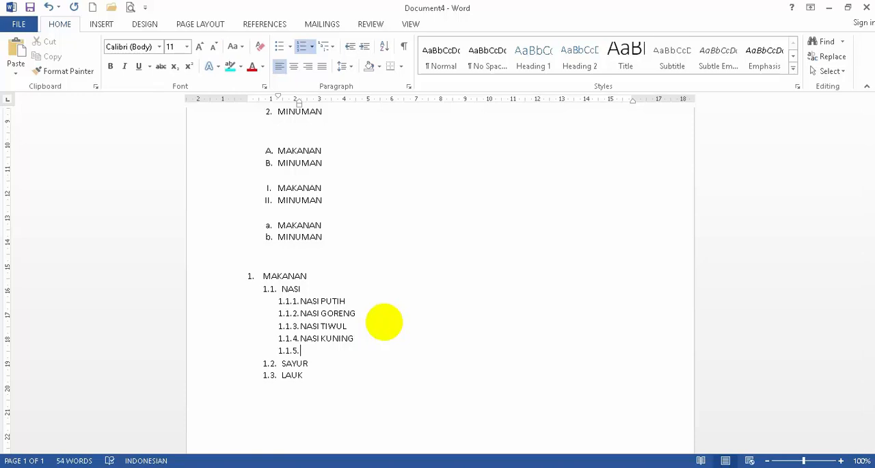
{"action": "type", "text": "SAYUR"}
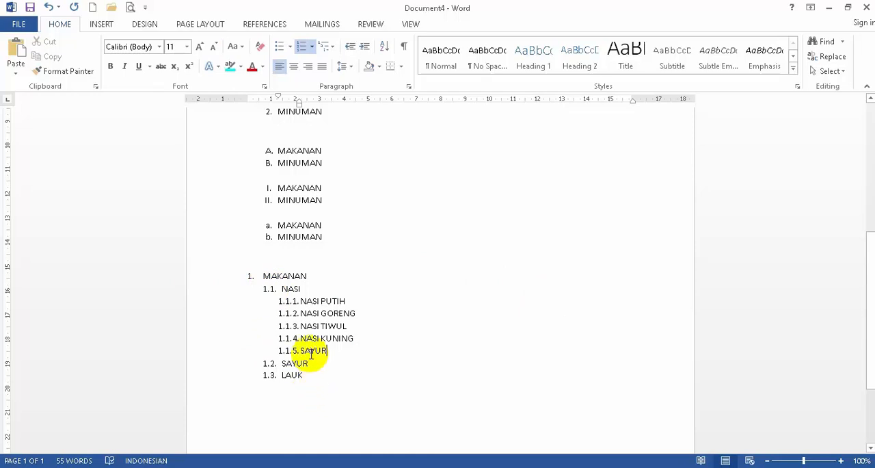
{"action": "left_click", "coordinate": [349, 50]}
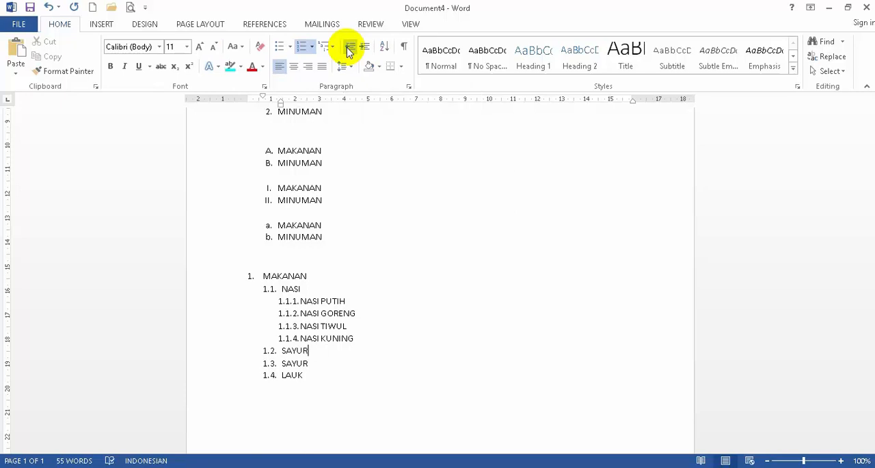
{"action": "left_click", "coordinate": [348, 51]}
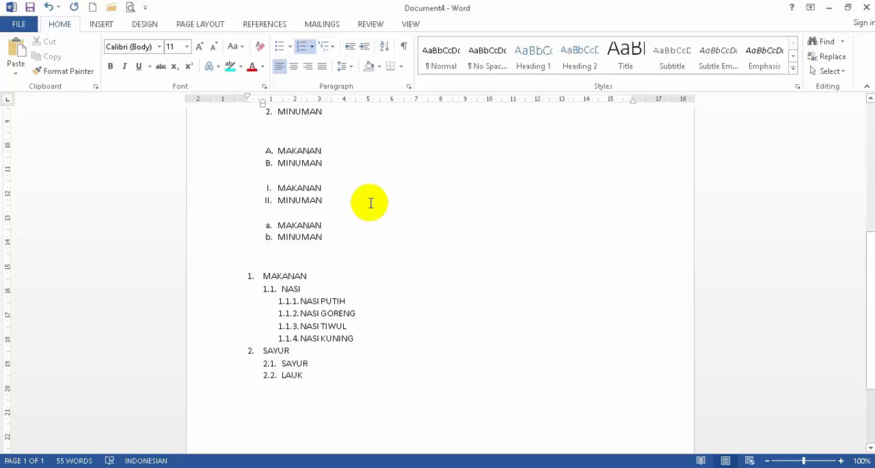
- Review the levels of the finished restaurant menu list in Document1
{"action": "left_click", "coordinate": [333, 373]}
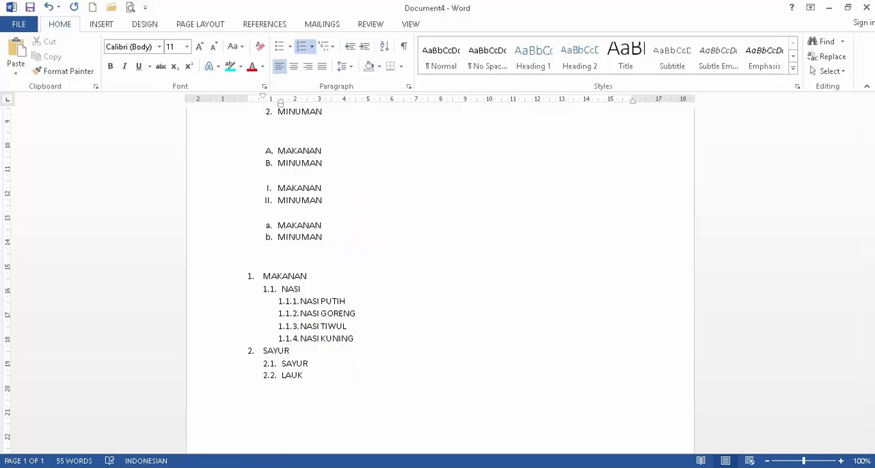
{"action": "left_click", "coordinate": [34, 407]}
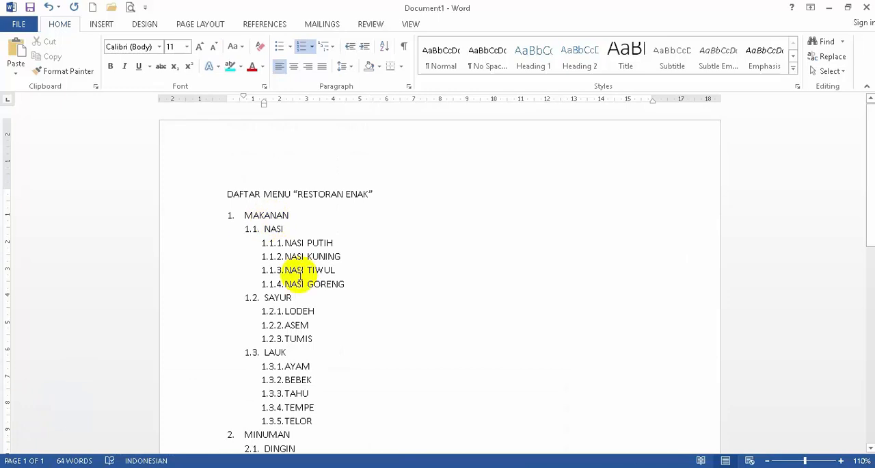
{"action": "scroll", "coordinate": [294, 275], "scroll_direction": "down", "scroll_amount": 3}
{"action": "scroll", "coordinate": [300, 276], "scroll_direction": "up", "scroll_amount": 2}
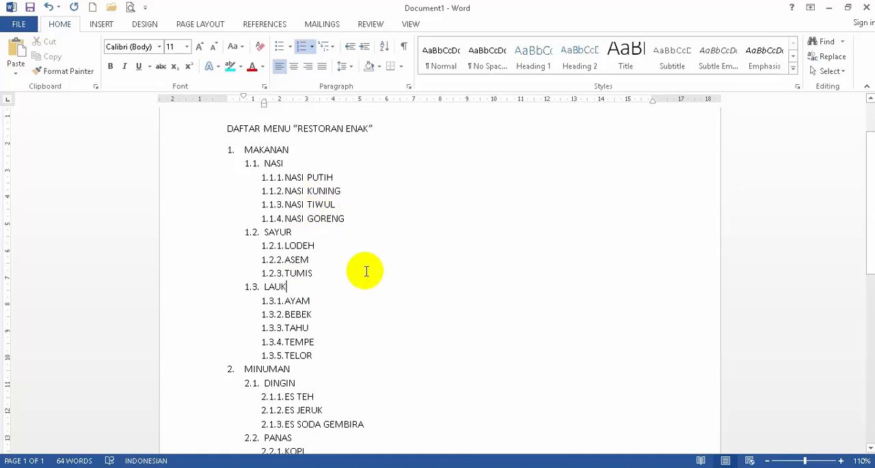
- Examine how the food and drink items under MAKANAN and MINUMAN are numbered down to the third level
{"action": "scroll", "coordinate": [365, 271], "scroll_direction": "down", "scroll_amount": 2}
{"action": "scroll", "coordinate": [365, 274], "scroll_direction": "up", "scroll_amount": 3}
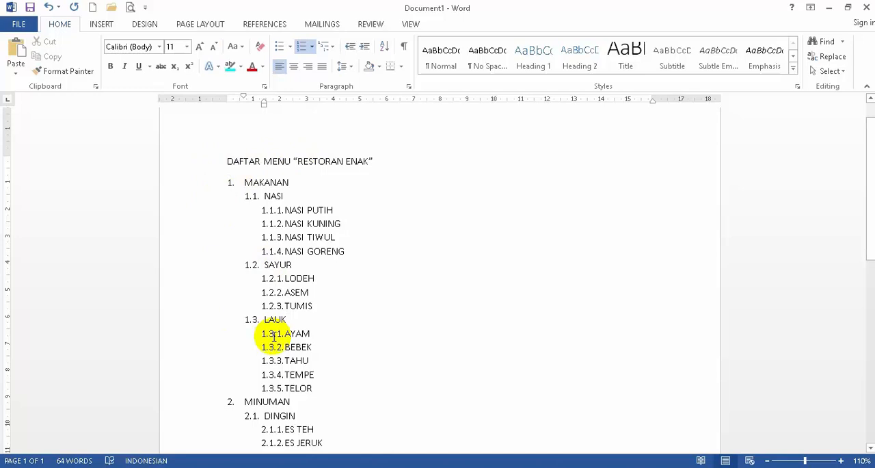
{"action": "scroll", "coordinate": [288, 364], "scroll_direction": "down", "scroll_amount": 1}
{"action": "scroll", "coordinate": [284, 363], "scroll_direction": "up", "scroll_amount": 1}
{"action": "scroll", "coordinate": [319, 355], "scroll_direction": "down", "scroll_amount": 1}
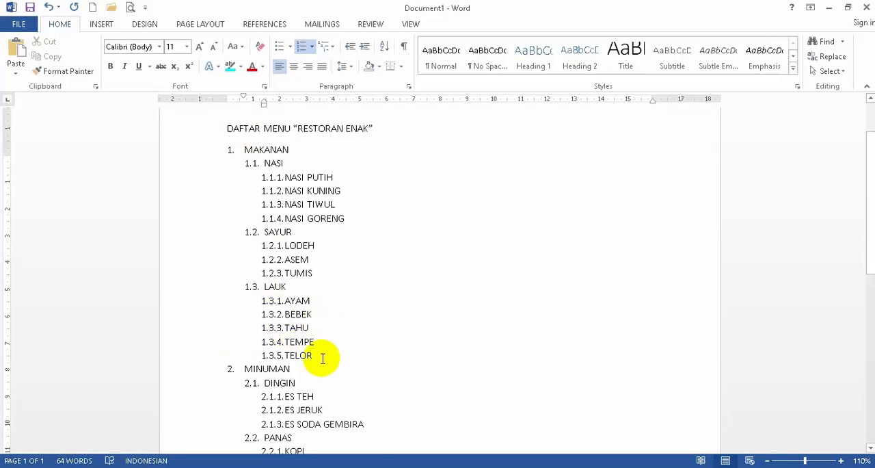
{"action": "scroll", "coordinate": [307, 363], "scroll_direction": "down", "scroll_amount": 5}
{"action": "scroll", "coordinate": [305, 367], "scroll_direction": "up", "scroll_amount": 1}
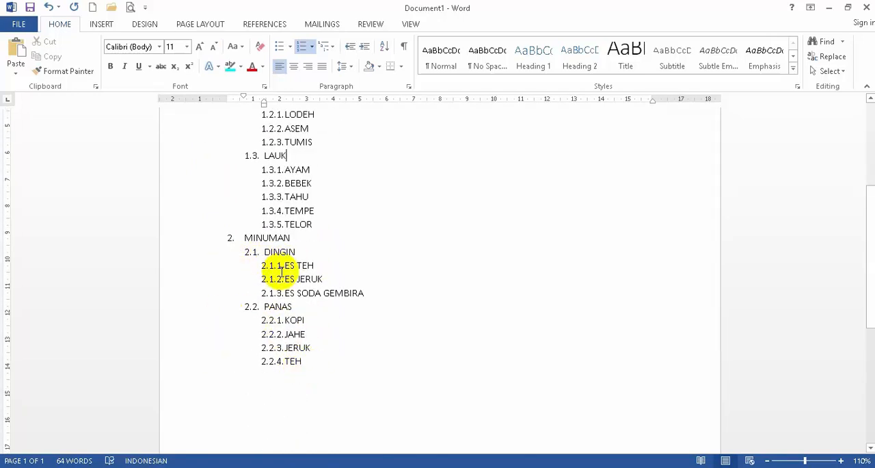
{"action": "scroll", "coordinate": [280, 270], "scroll_direction": "up", "scroll_amount": 5}
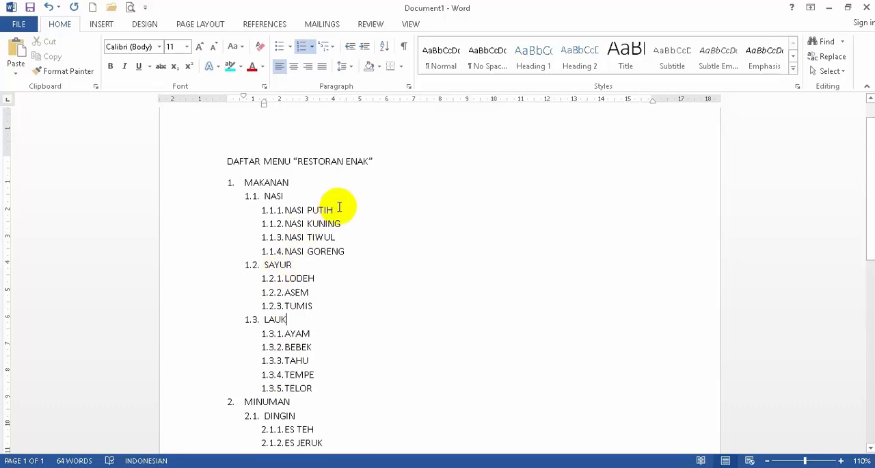
- Add SATU PORSI and SETENGAH PORSI as fourth-level items under NASI PUTIH
{"action": "left_click", "coordinate": [336, 209]}
{"action": "key", "text": "Return"}
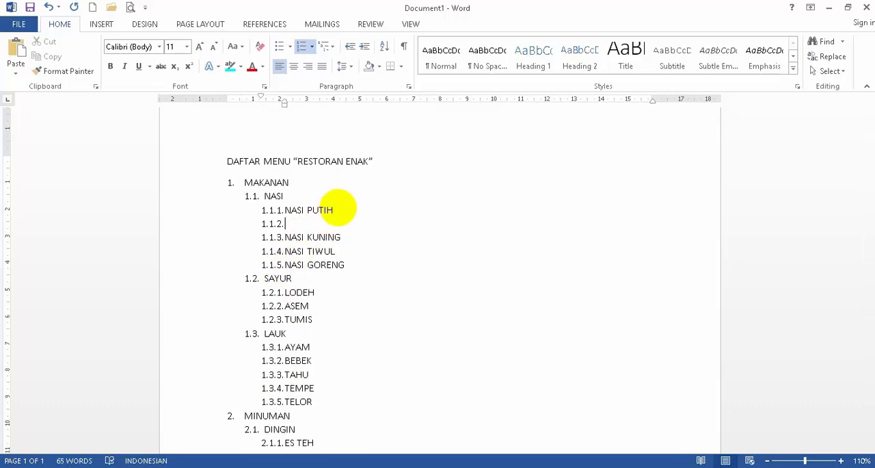
{"action": "left_click", "coordinate": [363, 48]}
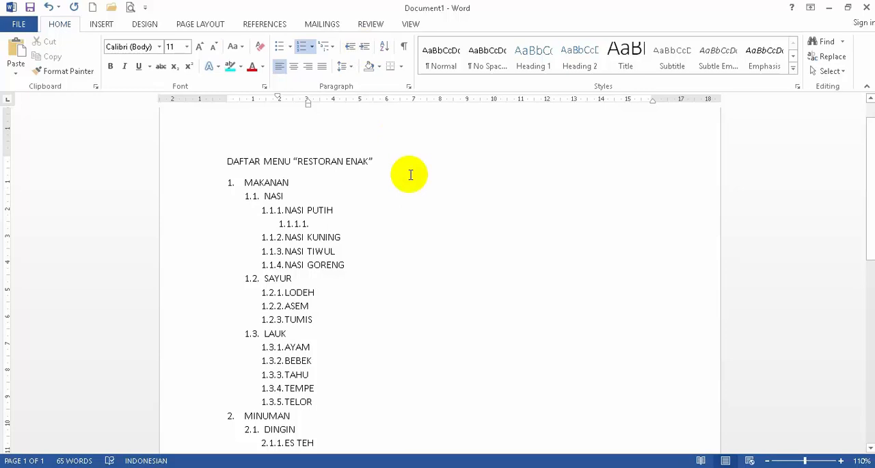
{"action": "type", "text": "SATU PR"}
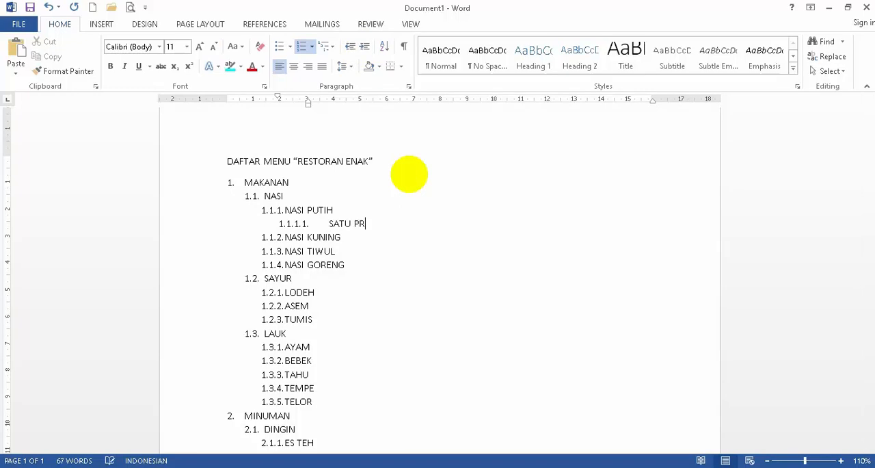
{"action": "key", "text": "BackSpace"}
{"action": "type", "text": "ORSI"}
{"action": "key", "text": "Return"}
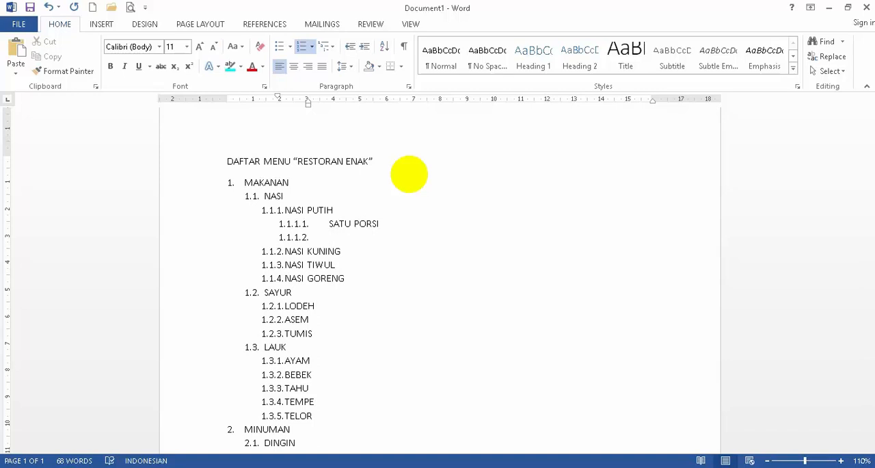
{"action": "type", "text": "SETENGAH PORSI"}
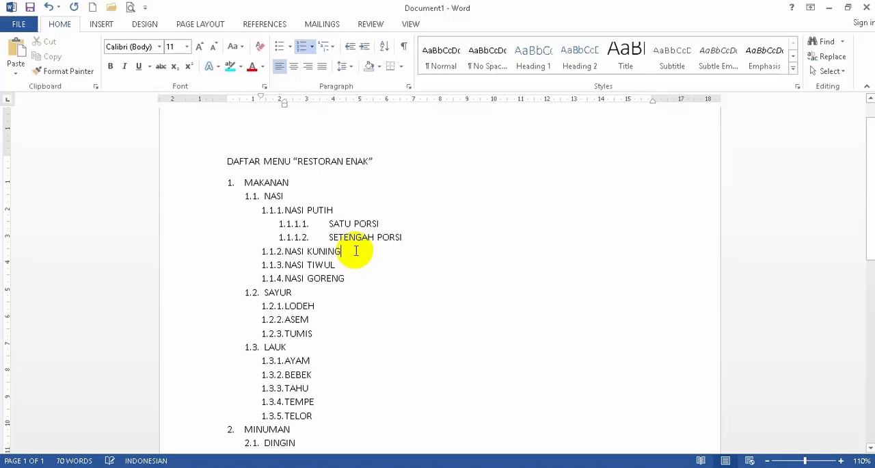
- Add PAKAI SANTAN and TANPA SANTAN as fourth-level items under NASI KUNING
{"action": "key", "text": "Return"}
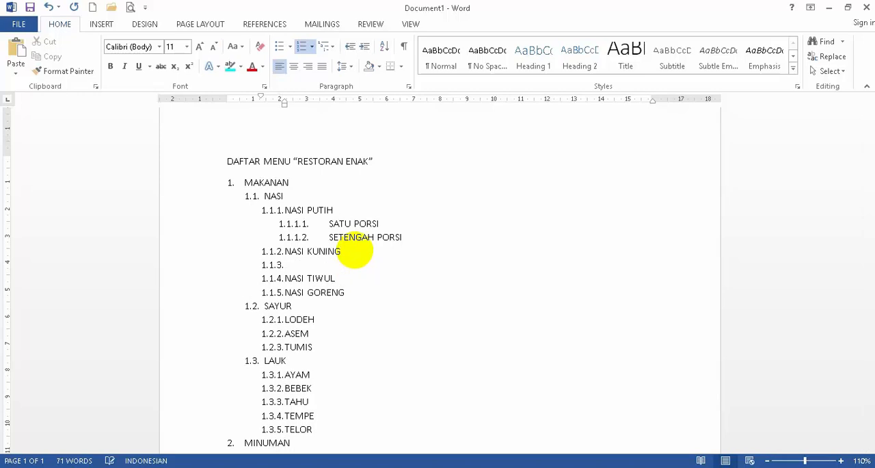
{"action": "left_click", "coordinate": [364, 47]}
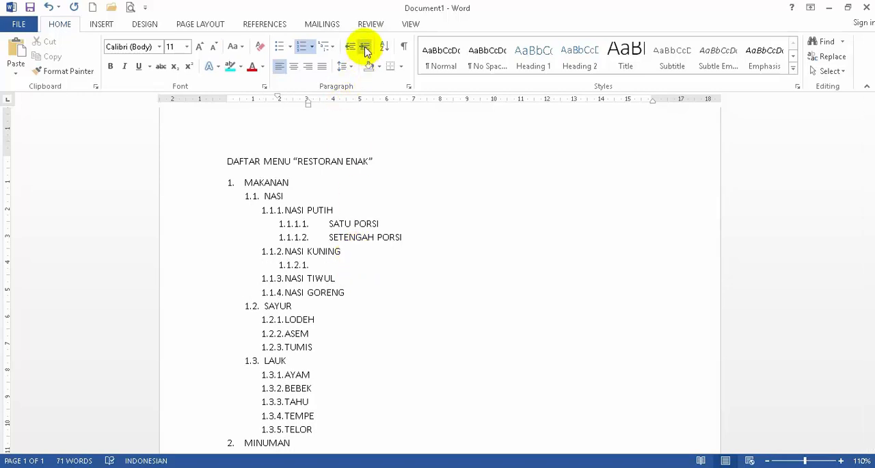
{"action": "type", "text": "PAKAI SANTAN"}
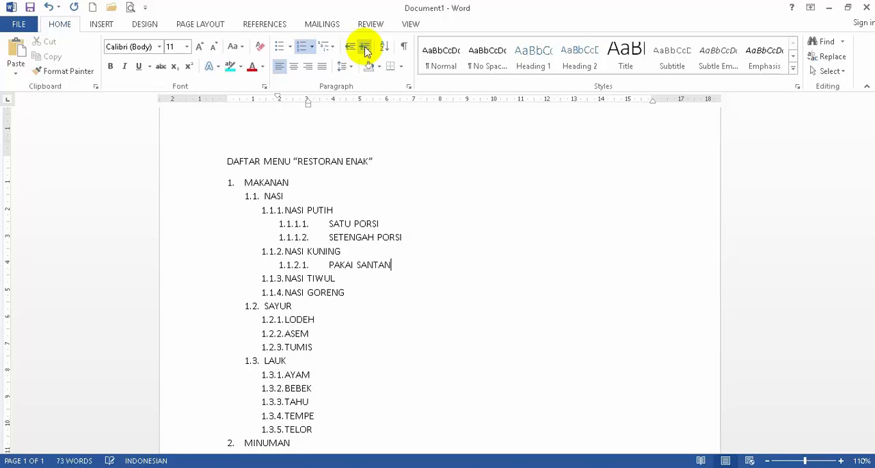
{"action": "key", "text": "Return"}
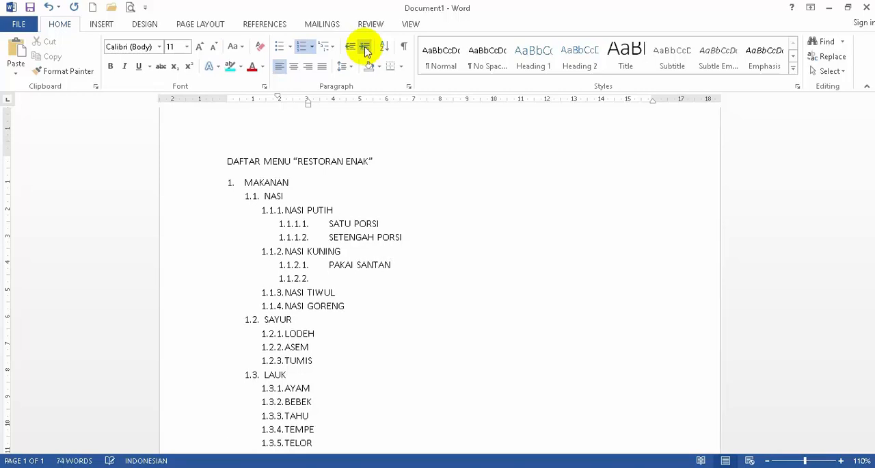
{"action": "type", "text": "TANPA SANTAN"}
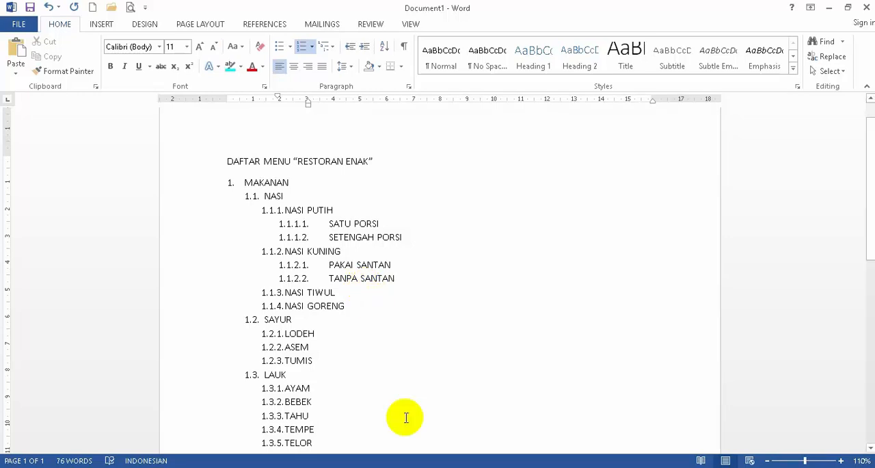
- Switch to Document4, end the multilevel list below LAUK and move the new line's indent back to the left margin
{"action": "left_click", "coordinate": [298, 467]}
{"action": "left_click", "coordinate": [475, 420]}
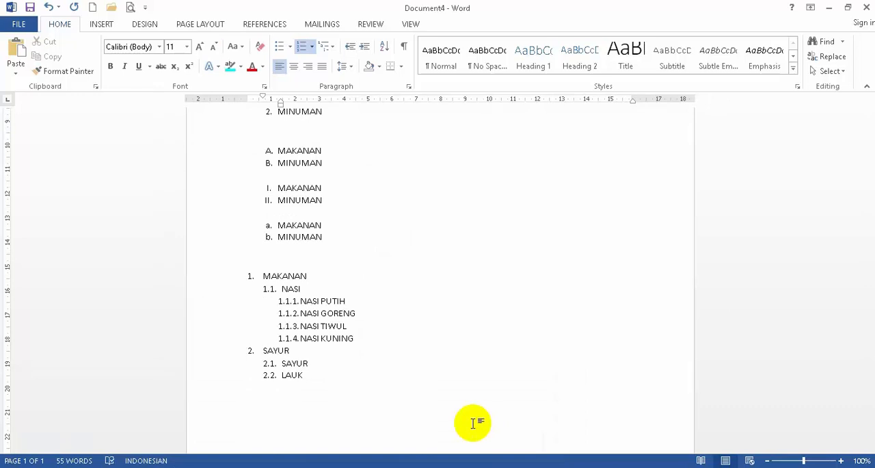
{"action": "key", "text": "Return"}
{"action": "key", "text": "BackSpace"}
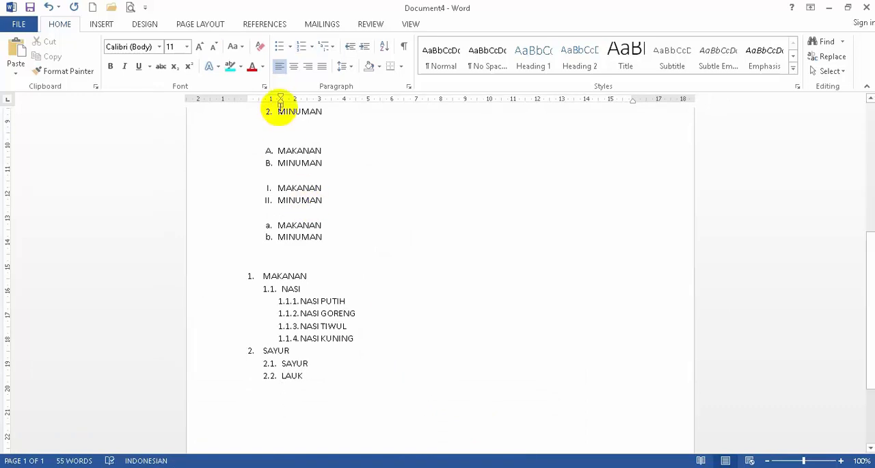
{"action": "left_click_drag", "start_coordinate": [281, 102], "coordinate": [247, 108]}
{"action": "scroll", "coordinate": [416, 326], "scroll_direction": "down", "scroll_amount": 1}
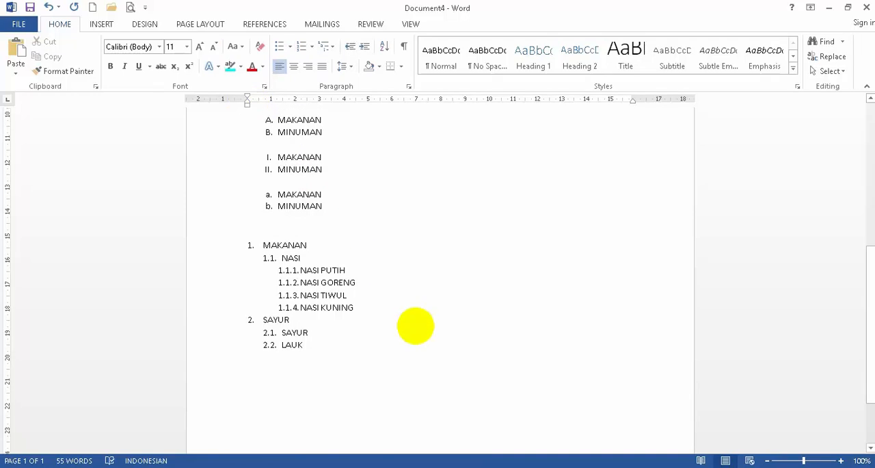
- Enter the heading DAFTAR KELAS SMP NEGERI 1 PONOROGO below the menu list and start a new line
{"action": "type", "text": "DAFTAR"}
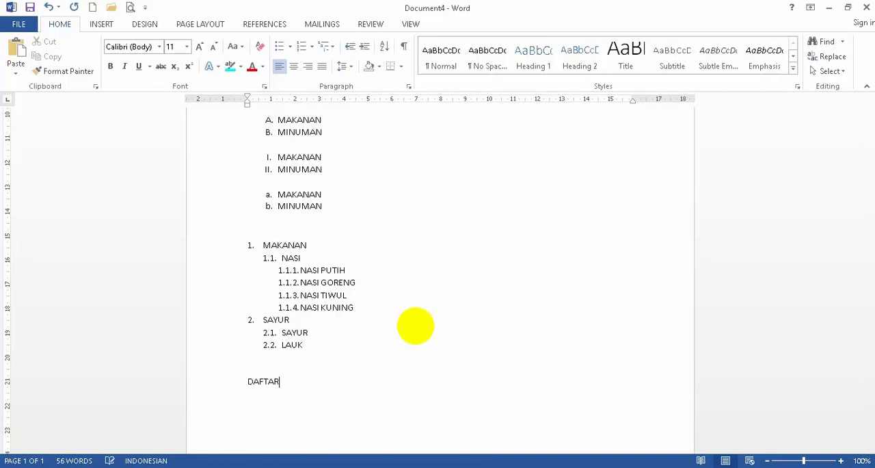
{"action": "type", "text": " KELAS SMP NEGERI 1 PONOROGO"}
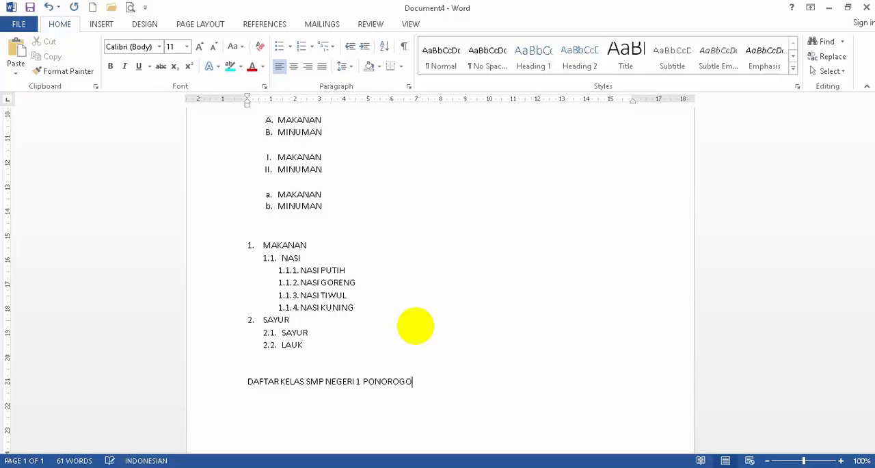
{"action": "key", "text": "Return"}
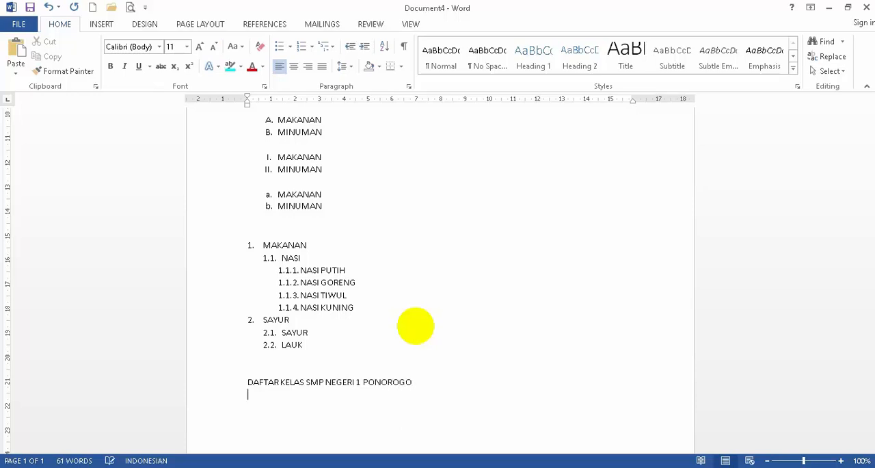
- Apply the 1., 1.1., 1.1.1. multilevel list under the heading and add KELAS 7, KELAS 8 and KELAS 9 as top-level items
{"action": "left_click", "coordinate": [333, 46]}
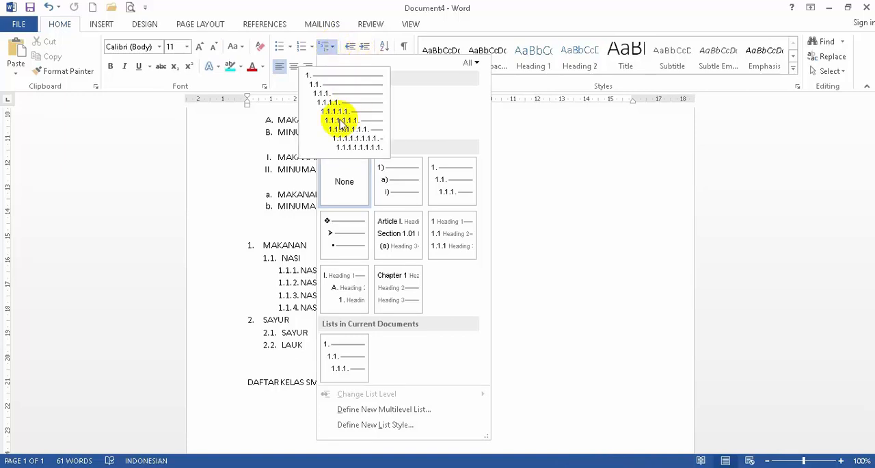
{"action": "left_click", "coordinate": [339, 121]}
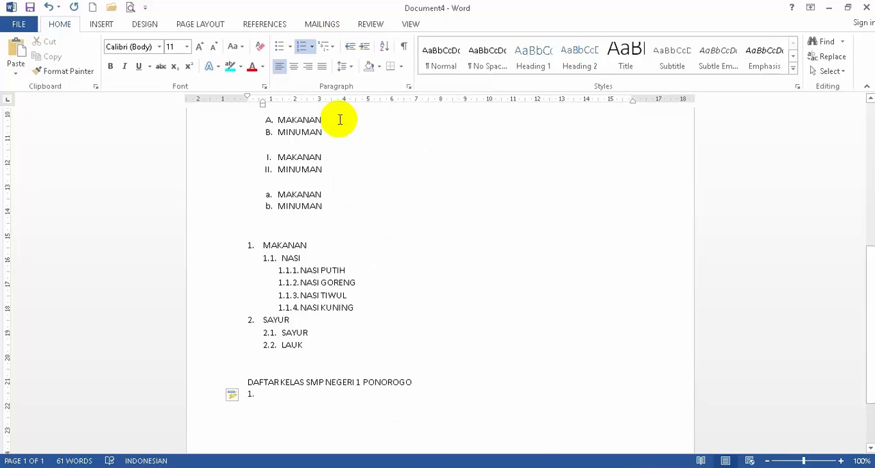
{"action": "type", "text": "KELAS 7"}
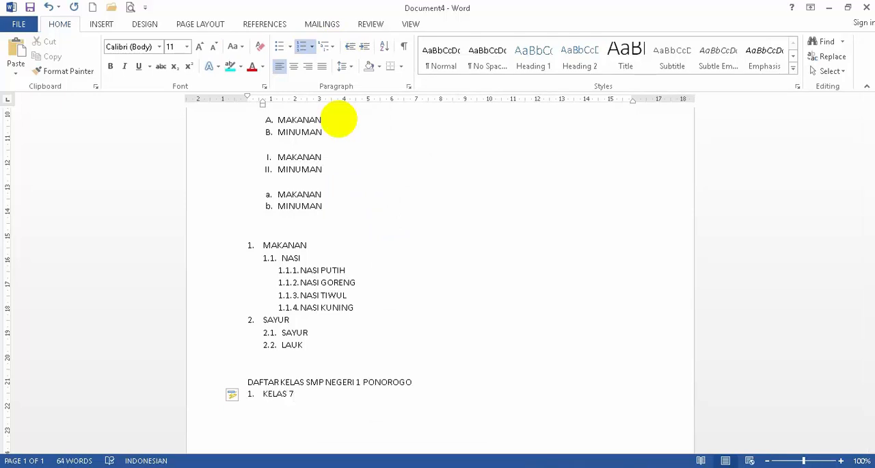
{"action": "key", "text": "Return"}
{"action": "type", "text": "KELAS 8"}
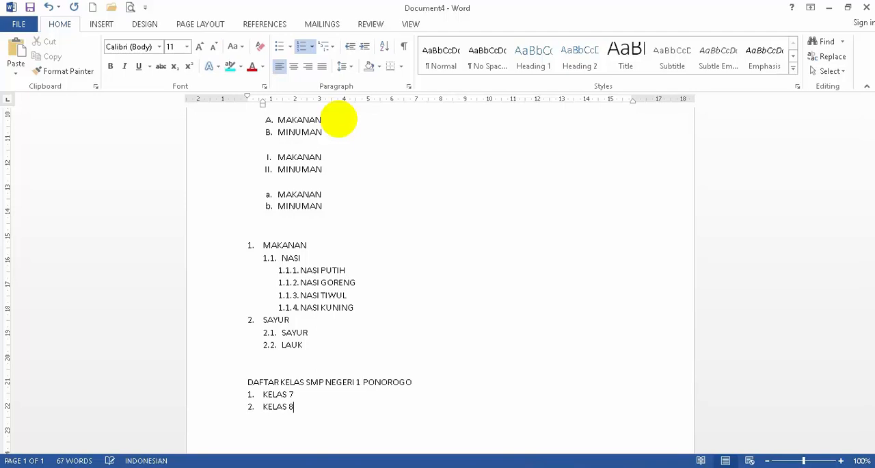
{"action": "key", "text": "Return"}
{"action": "type", "text": "KELAS 9"}
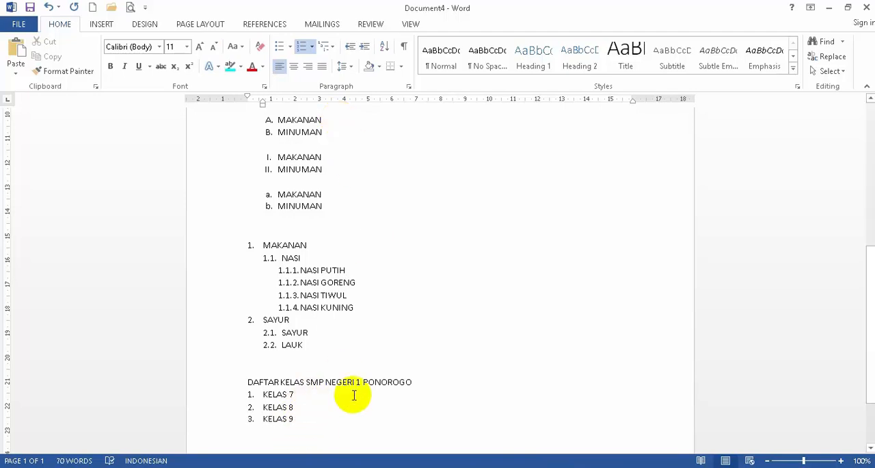
- Add KELAS 7A as a second-level item under KELAS 7
{"action": "left_click", "coordinate": [841, 461]}
{"action": "left_click", "coordinate": [841, 461]}
{"action": "left_click", "coordinate": [841, 461]}
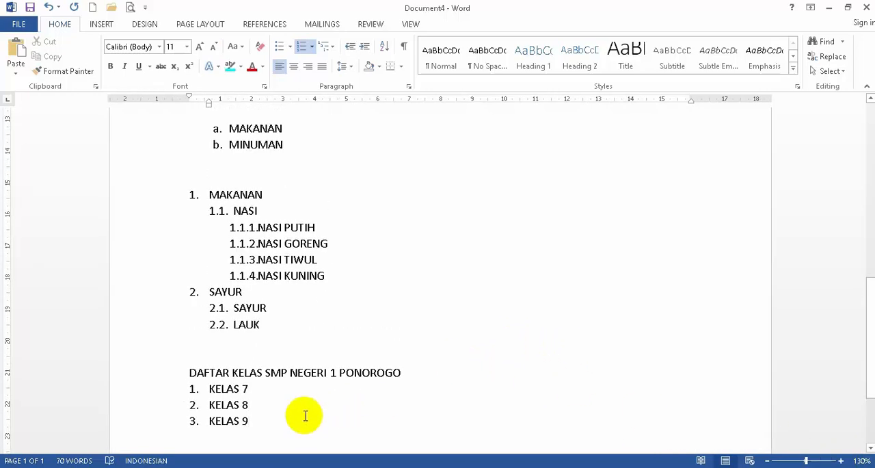
{"action": "left_click", "coordinate": [278, 387]}
{"action": "key", "text": "Return"}
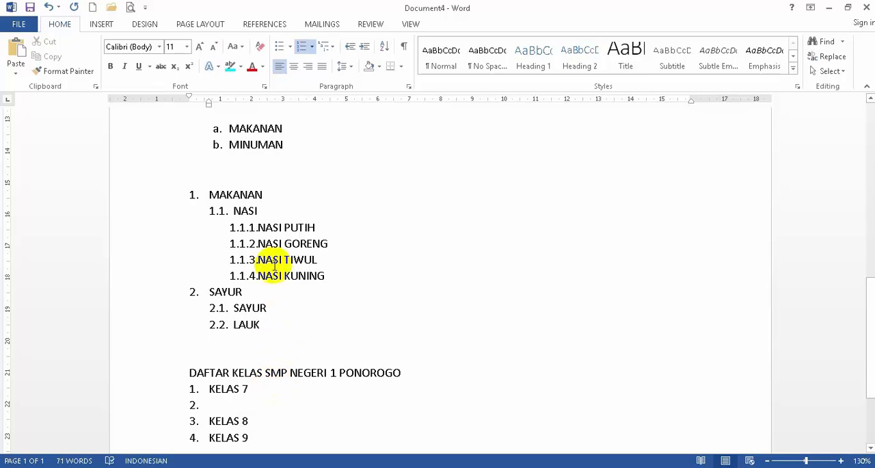
{"action": "left_click", "coordinate": [365, 46]}
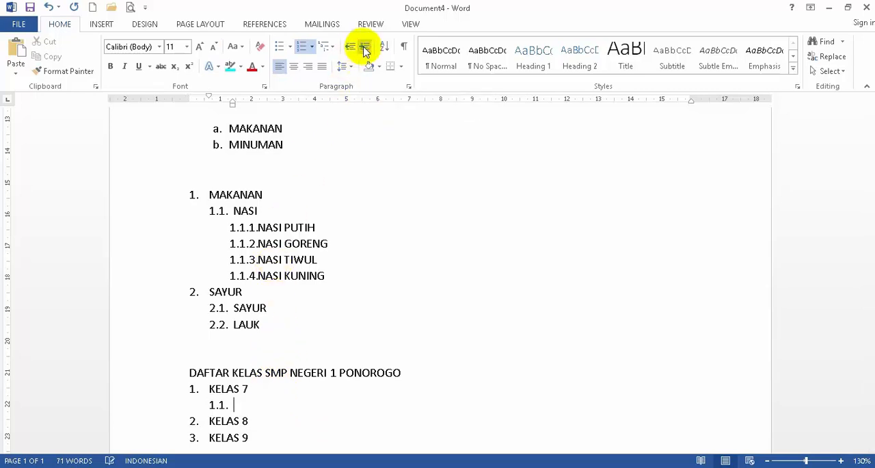
{"action": "scroll", "coordinate": [871, 320], "scroll_direction": "down", "scroll_amount": 3}
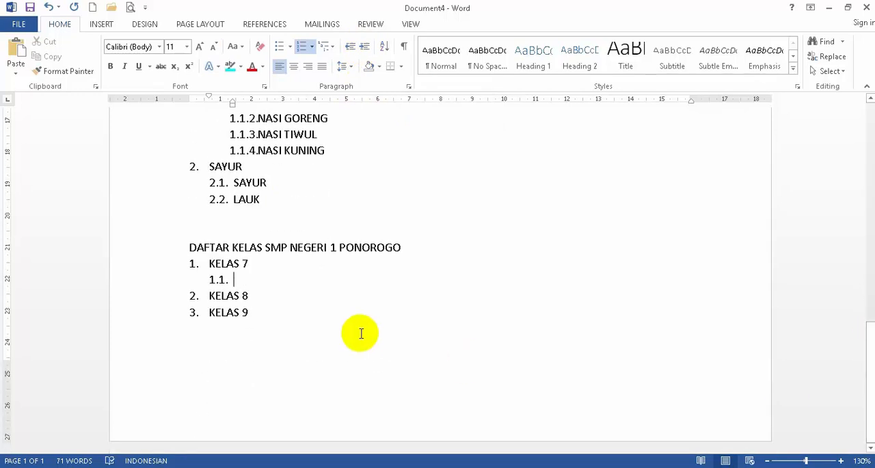
{"action": "type", "text": "7"}
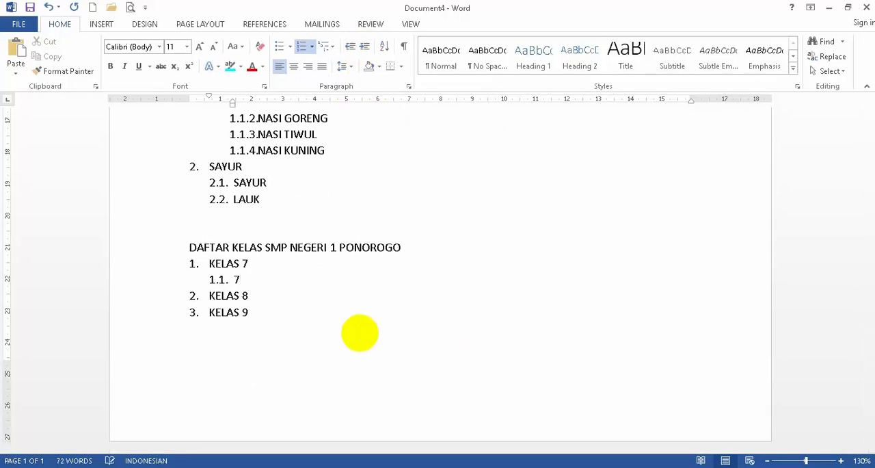
{"action": "type", "text": "A"}
{"action": "key", "text": "BackSpace"}
{"action": "key", "text": "BackSpace"}
{"action": "type", "text": "KELAS 7A"}
- Add KELAS 7B and KELAS 7C below KELAS 7A at the same list level
{"action": "key", "text": "Return"}
{"action": "type", "text": "KELAS 7"}
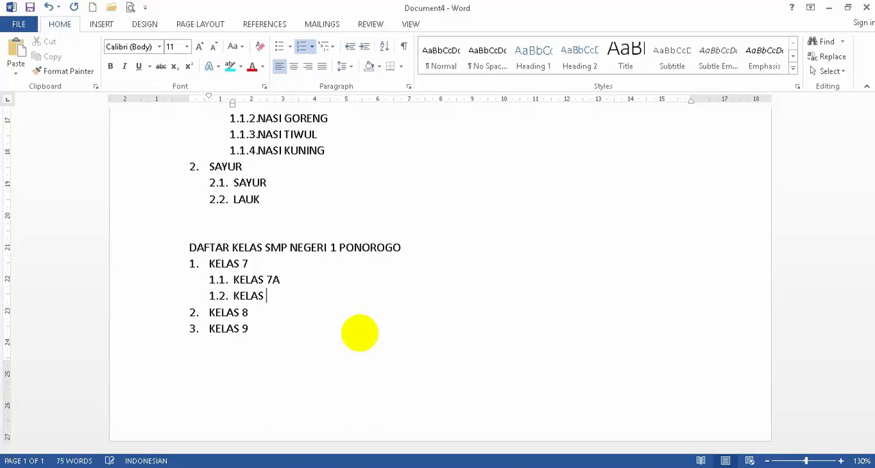
{"action": "type", "text": "B"}
{"action": "key", "text": "Return"}
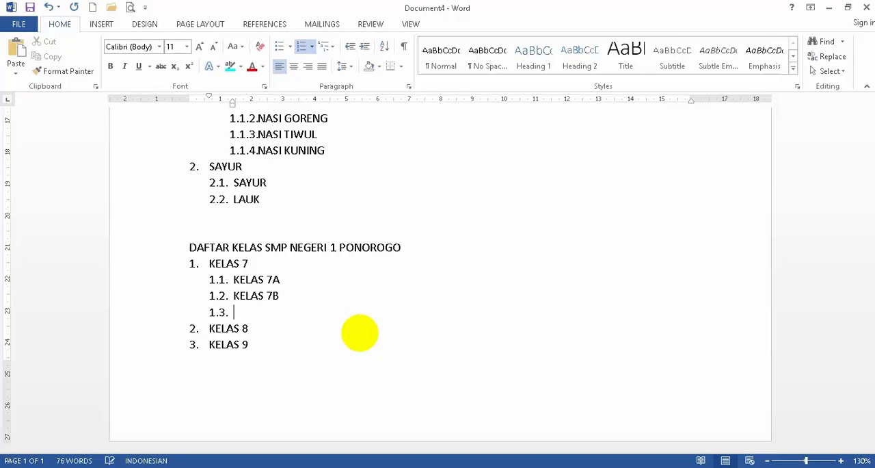
{"action": "type", "text": "KELAS 7C"}
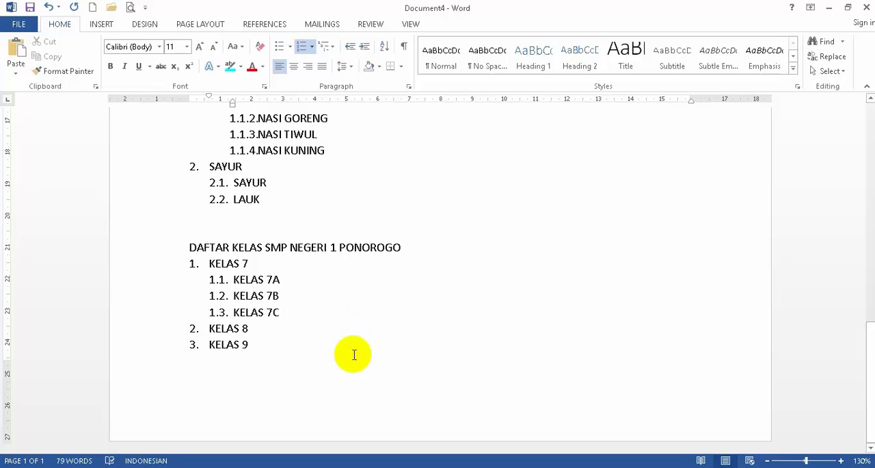
- Add KELAS 8A, KELAS 8B and KELAS 8C as second-level items under KELAS 8
{"action": "left_click", "coordinate": [267, 330]}
{"action": "key", "text": "Return"}
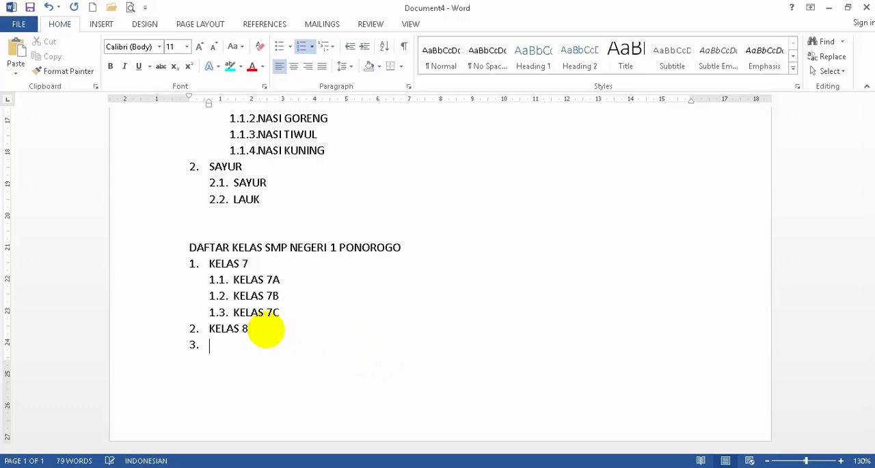
{"action": "left_click", "coordinate": [366, 48]}
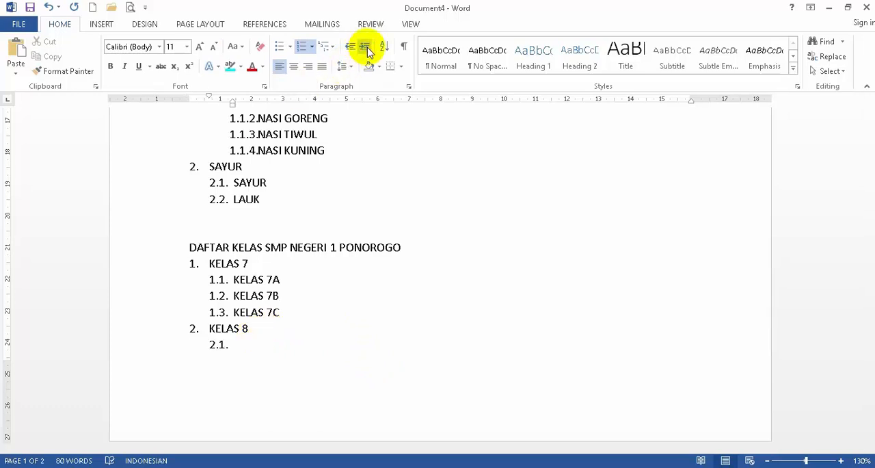
{"action": "type", "text": "KELAS 8A"}
{"action": "key", "text": "Return"}
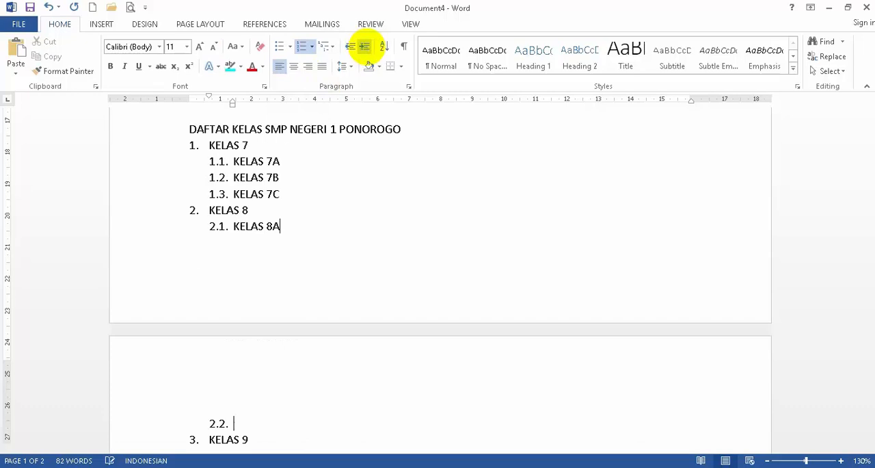
{"action": "type", "text": "KELAS 8"}
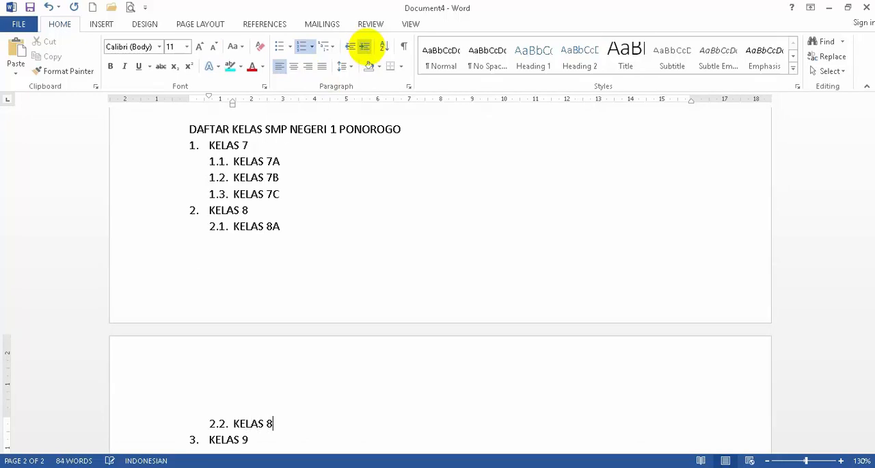
{"action": "type", "text": "B"}
{"action": "key", "text": "Return"}
{"action": "type", "text": "KELAS"}
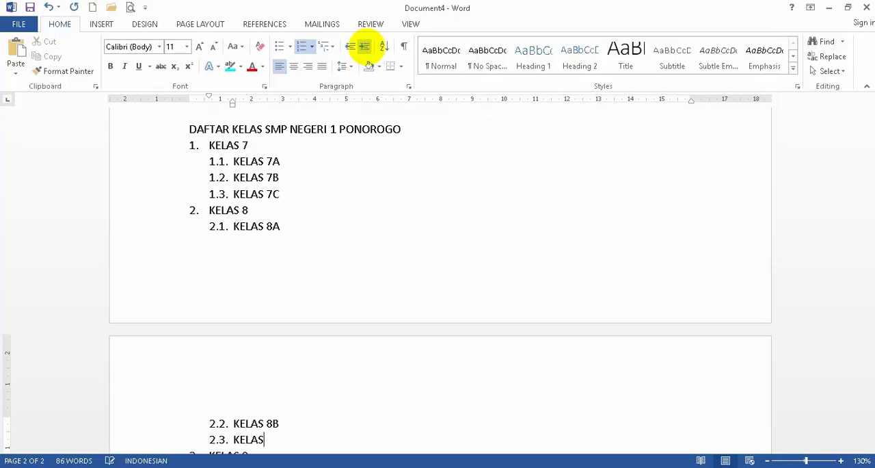
{"action": "type", "text": " 8C"}
- Add KELAS 9A, KELAS 9B and KELAS 9C as second-level items under KELAS 9
{"action": "scroll", "coordinate": [326, 250], "scroll_direction": "down", "scroll_amount": 3}
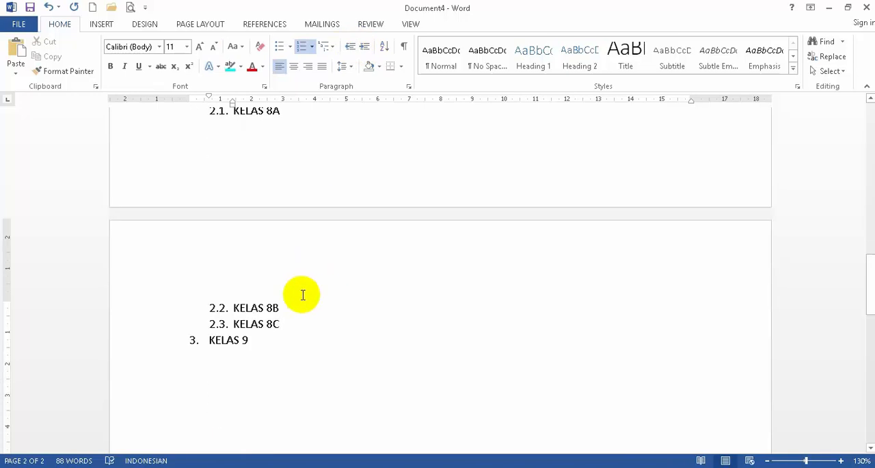
{"action": "left_click", "coordinate": [268, 339]}
{"action": "key", "text": "Return"}
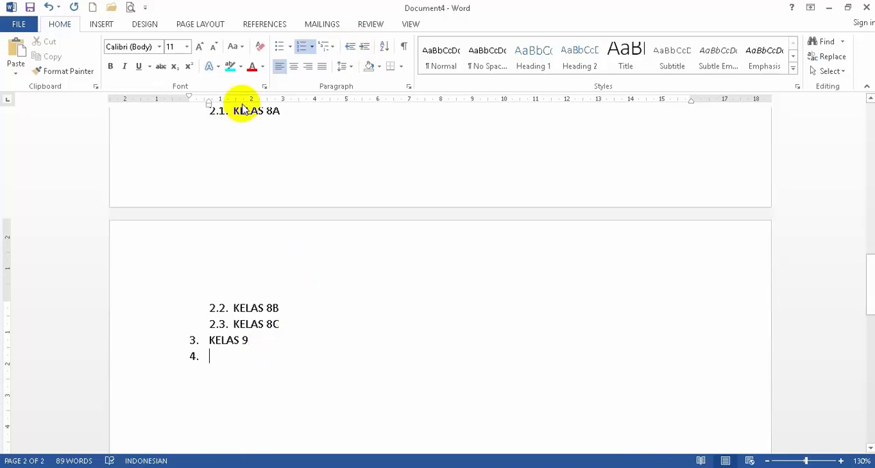
{"action": "left_click", "coordinate": [364, 47]}
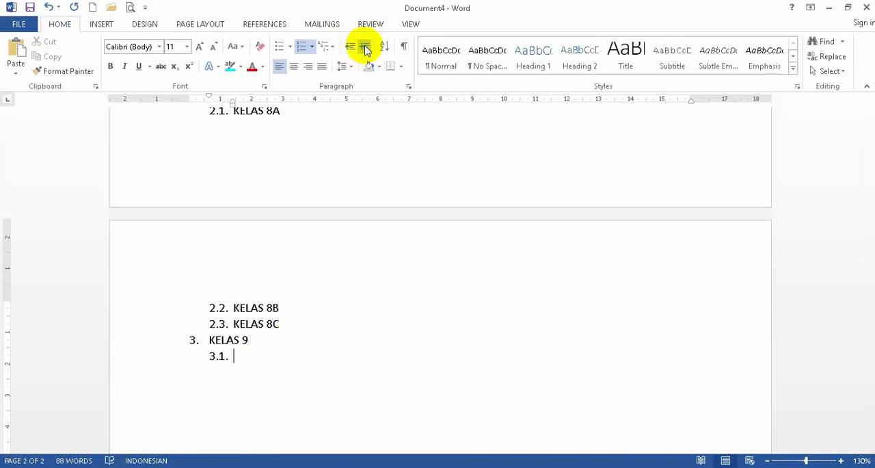
{"action": "type", "text": "KELAS 9A"}
{"action": "key", "text": "Return"}
{"action": "type", "text": "KELAS 9B"}
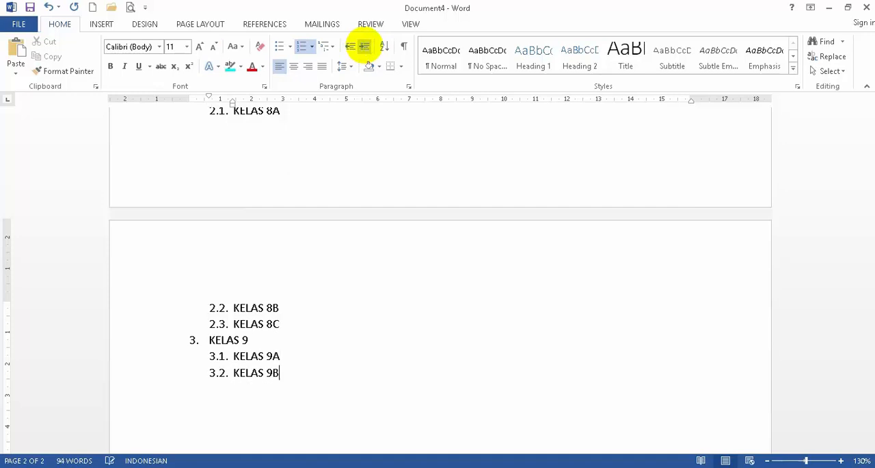
{"action": "key", "text": "Return"}
{"action": "type", "text": "KELAS 9C"}
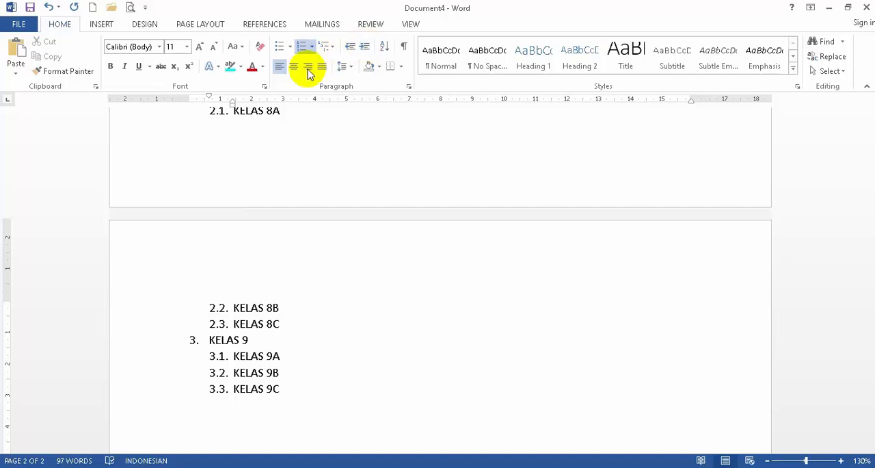
- Insert PAPB as a third-level item under KELAS 7A and start another item at that level
{"action": "scroll", "coordinate": [314, 196], "scroll_direction": "up", "scroll_amount": 5}
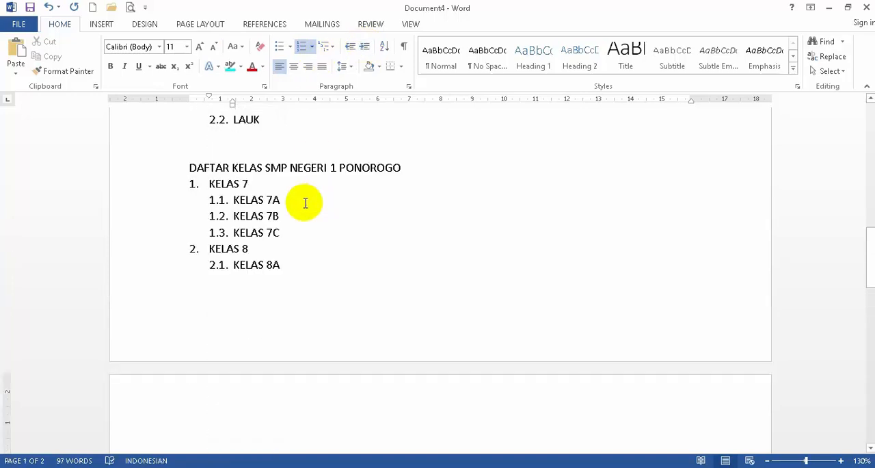
{"action": "left_click", "coordinate": [295, 199]}
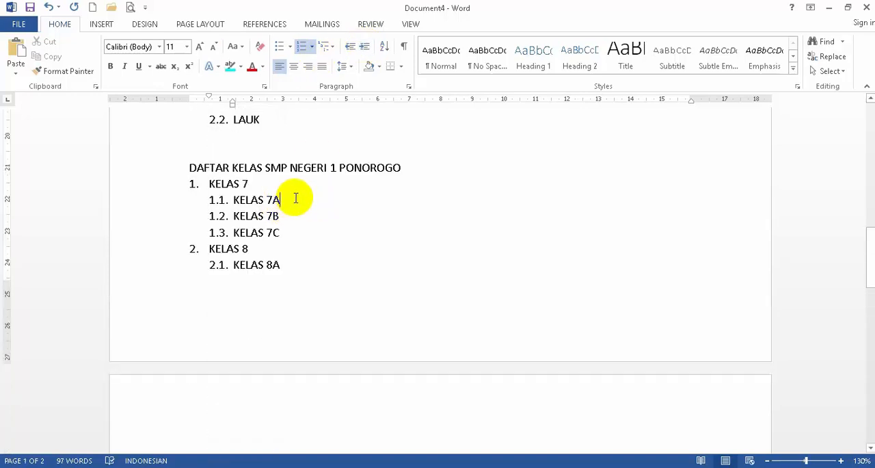
{"action": "key", "text": "Return"}
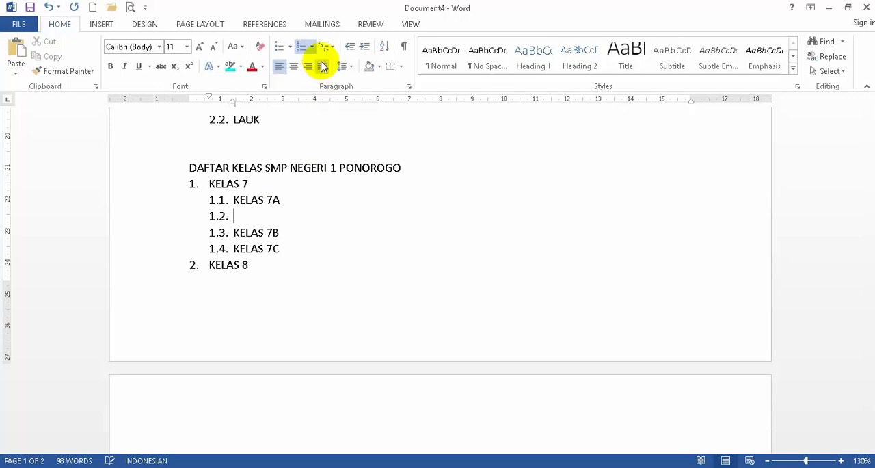
{"action": "left_click", "coordinate": [365, 48]}
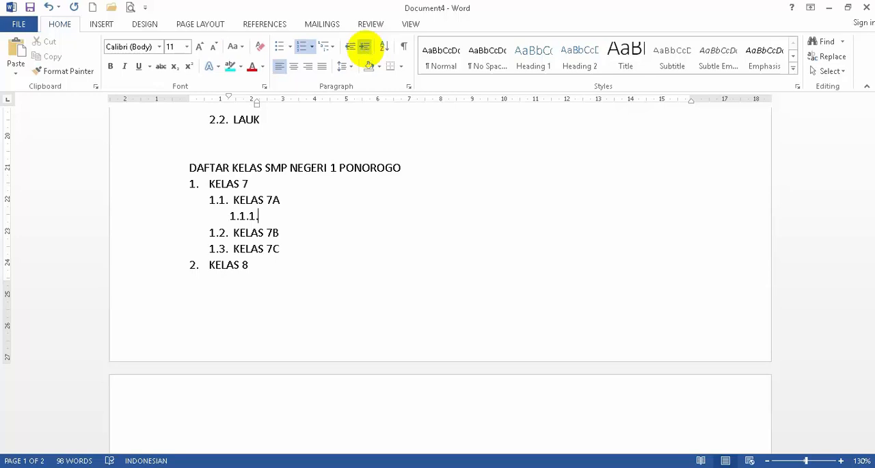
{"action": "type", "text": "PAPB"}
{"action": "key", "text": "Return"}
- Add BAHASA INDONESIA, MATEMATIKA, IPA and IPS below PAPB at the third list level
{"action": "type", "text": "BAHASA INF"}
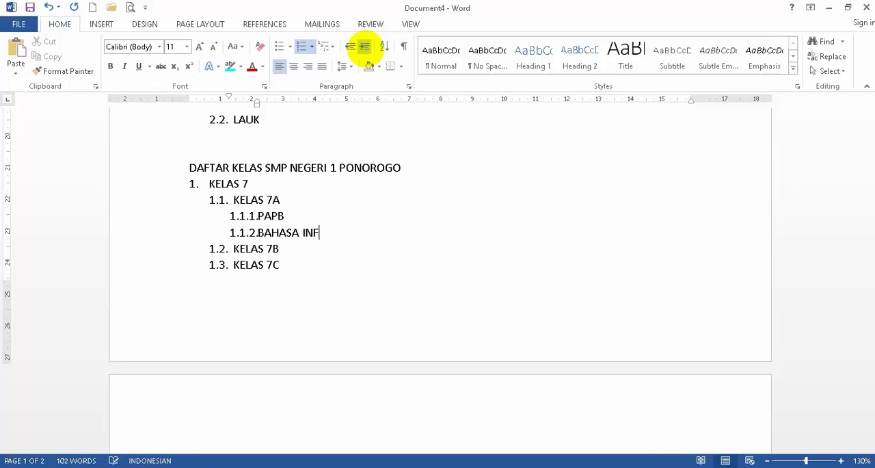
{"action": "key", "text": "BackSpace"}
{"action": "type", "text": "DONESIA"}
{"action": "key", "text": "Return"}
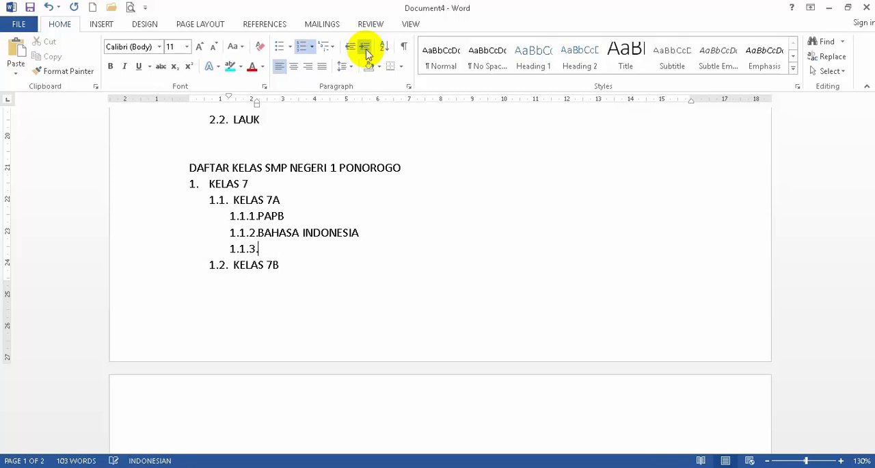
{"action": "type", "text": "MATEMATIKA"}
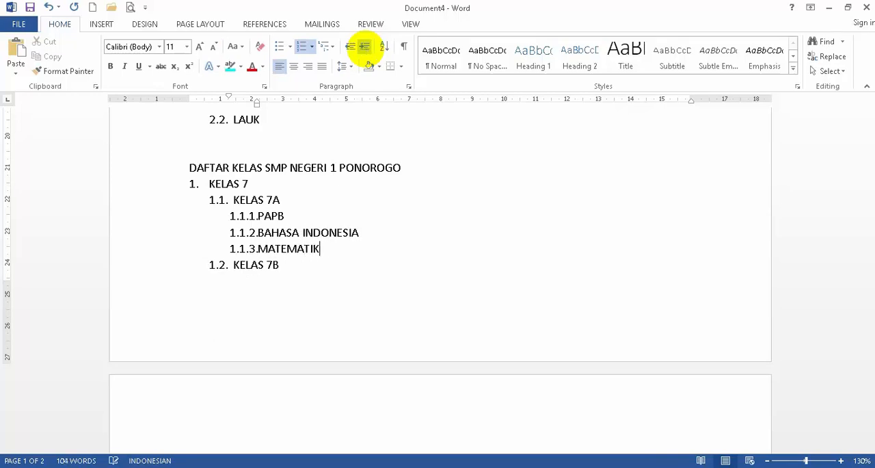
{"action": "key", "text": "Return"}
{"action": "type", "text": "IPA"}
{"action": "key", "text": "ctrl+Return"}
{"action": "type", "text": "IPS"}
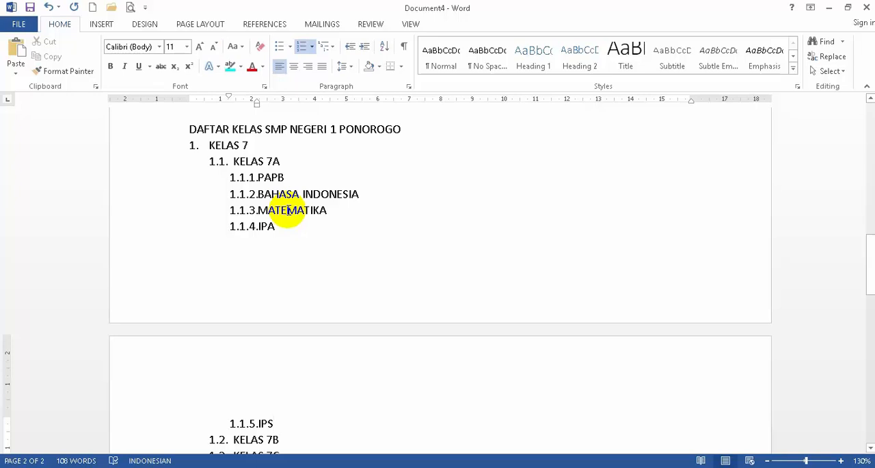
- Examine the numbering and indentation of each level in the class list, and look back over the restaurant menu lists
{"action": "left_click_drag", "start_coordinate": [154, 189], "coordinate": [142, 235]}
{"action": "left_click", "coordinate": [314, 161]}
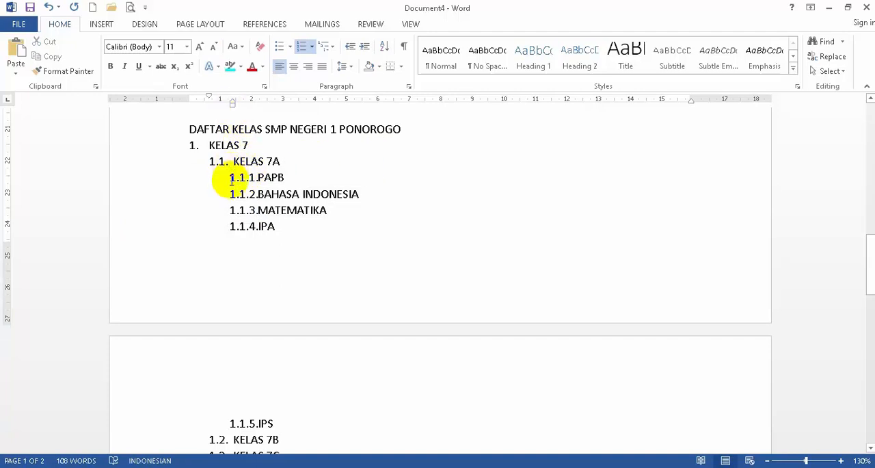
{"action": "left_click", "coordinate": [232, 179]}
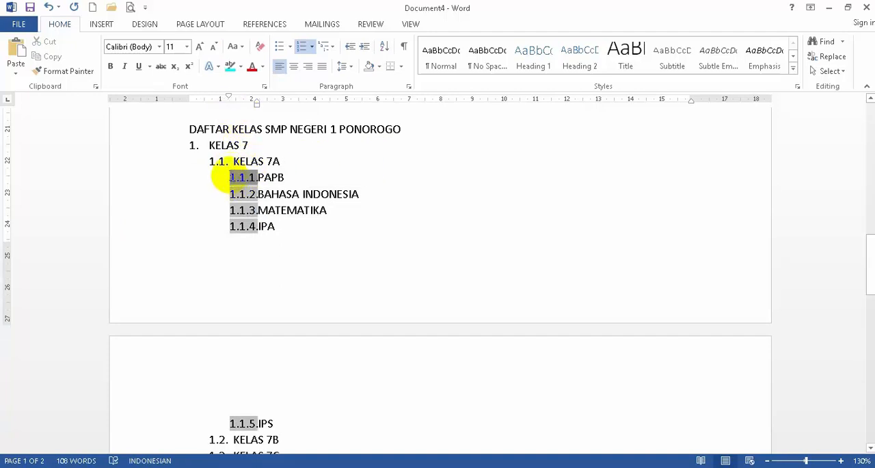
{"action": "left_click", "coordinate": [240, 194]}
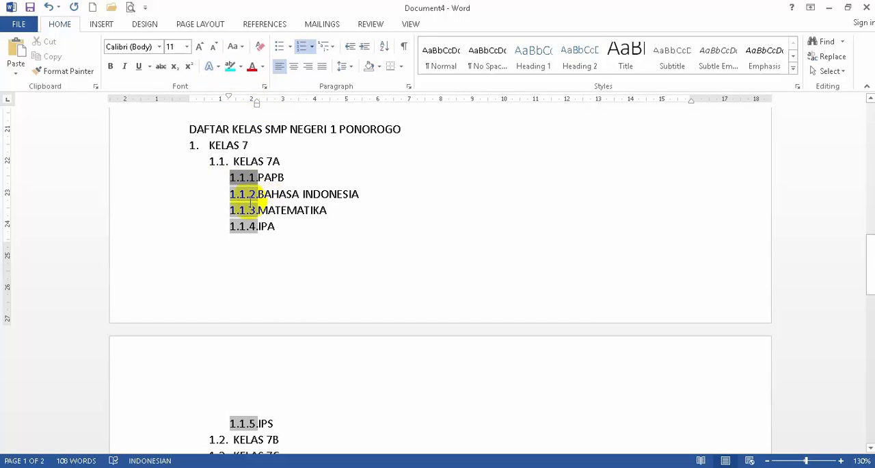
{"action": "scroll", "coordinate": [252, 205], "scroll_direction": "down", "scroll_amount": 3}
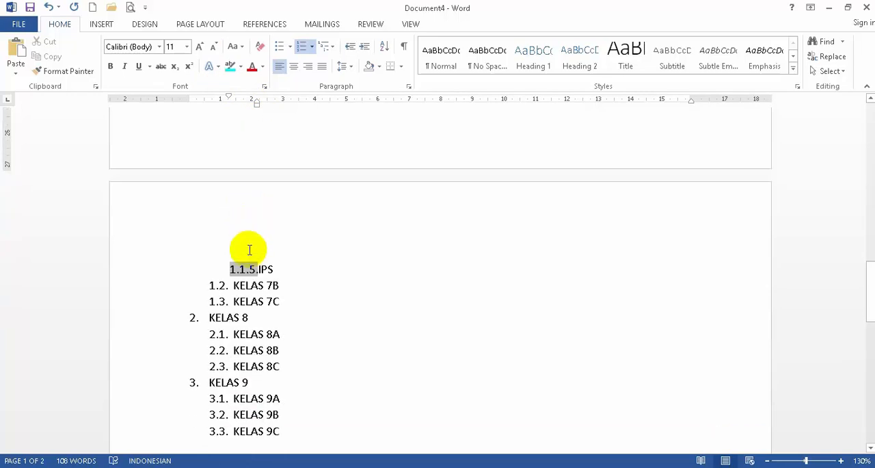
{"action": "left_click", "coordinate": [225, 317]}
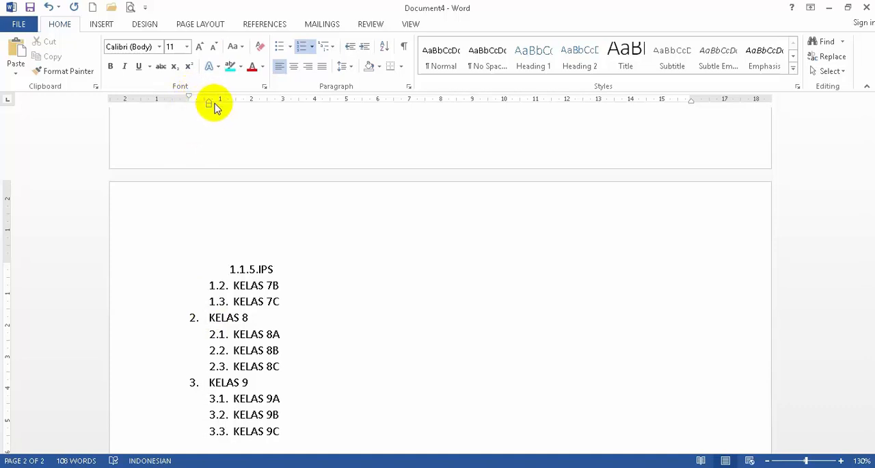
{"action": "left_click", "coordinate": [246, 396]}
{"action": "left_click_drag", "start_coordinate": [210, 98], "coordinate": [211, 98]}
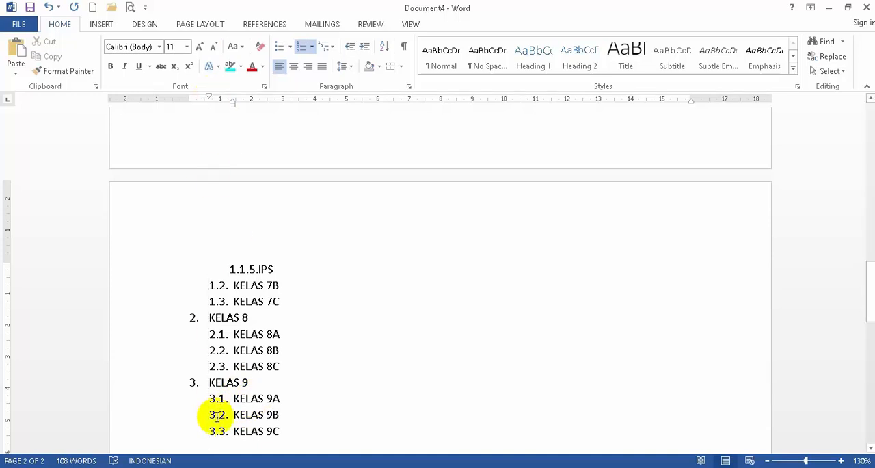
{"action": "scroll", "coordinate": [296, 317], "scroll_direction": "up", "scroll_amount": 2}
{"action": "scroll", "coordinate": [296, 317], "scroll_direction": "up", "scroll_amount": 8}
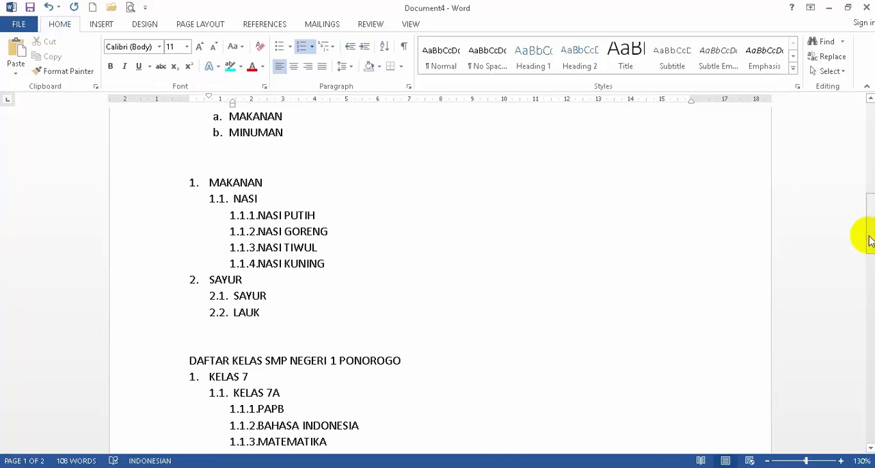
{"action": "left_click_drag", "start_coordinate": [867, 234], "coordinate": [871, 123]}
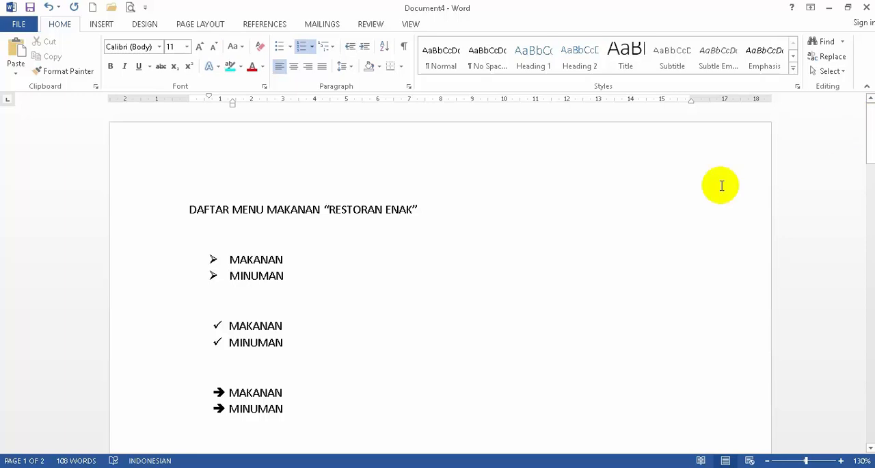
- Switch to Document1 and look through the available bullet, numbering and multilevel list styles without applying any
{"action": "left_click", "coordinate": [505, 292]}
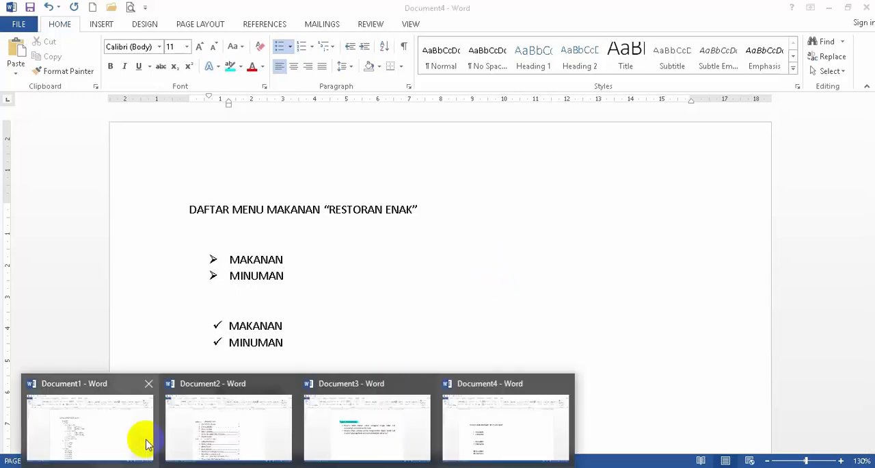
{"action": "left_click", "coordinate": [147, 438]}
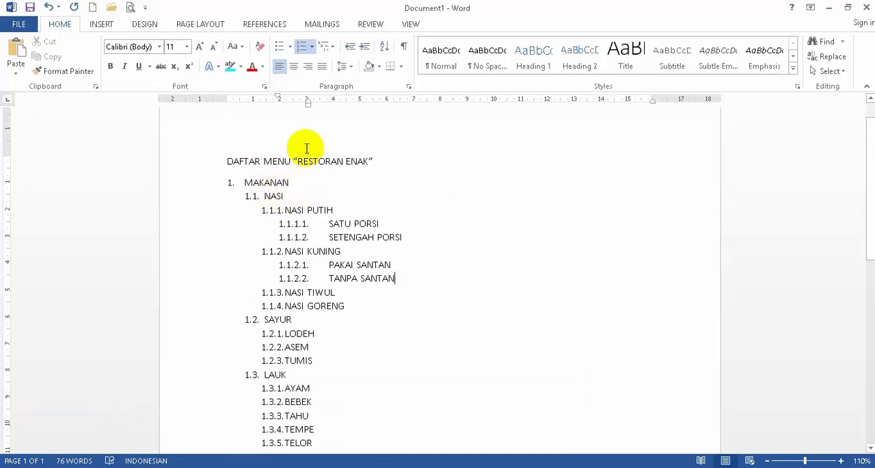
{"action": "left_click", "coordinate": [290, 46]}
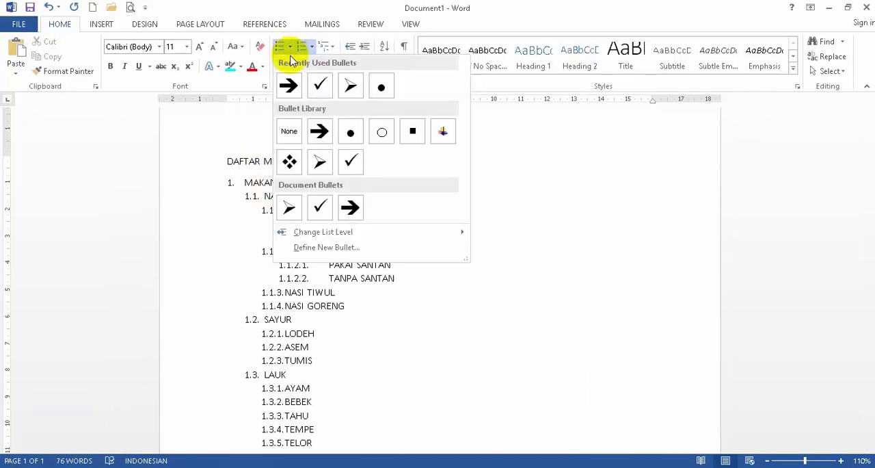
{"action": "left_click", "coordinate": [310, 47]}
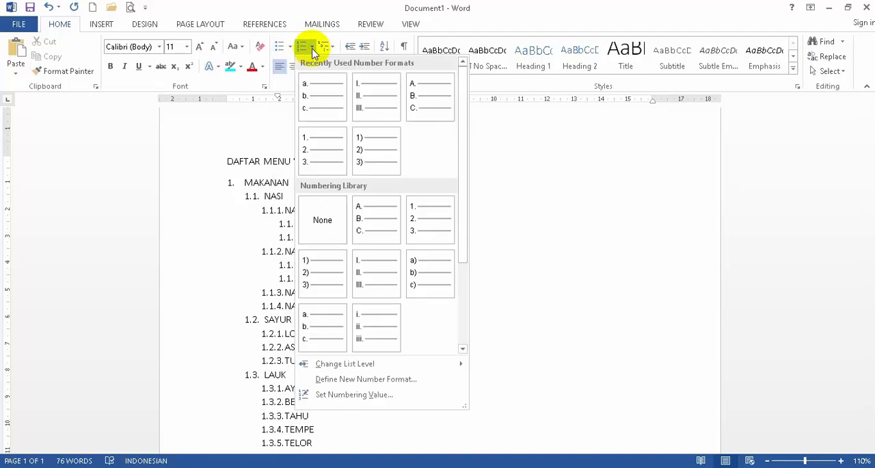
{"action": "left_click", "coordinate": [332, 45]}
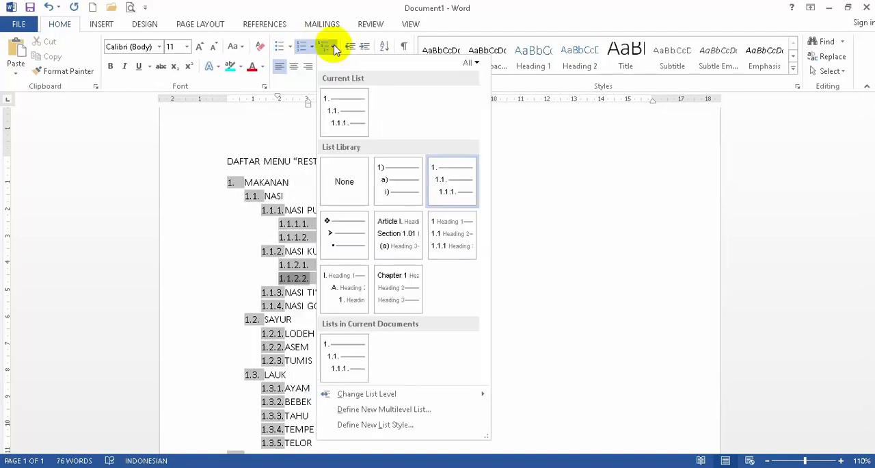
{"action": "mouse_move", "coordinate": [335, 235]}
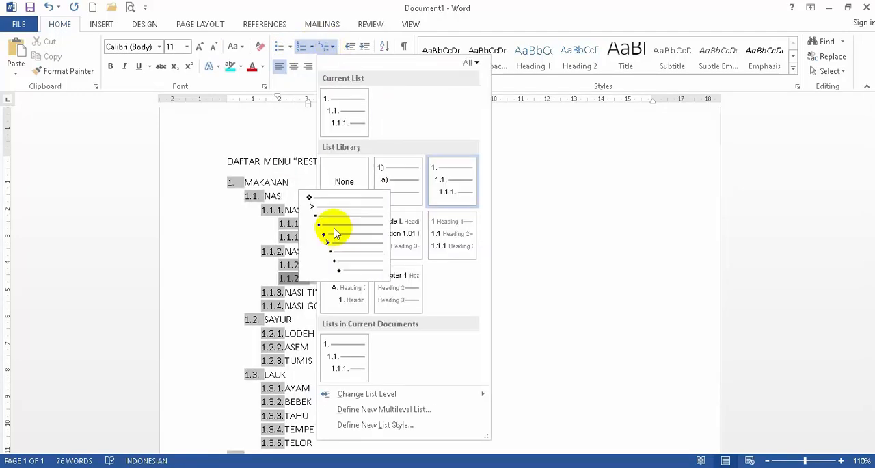
{"action": "mouse_move", "coordinate": [400, 218]}
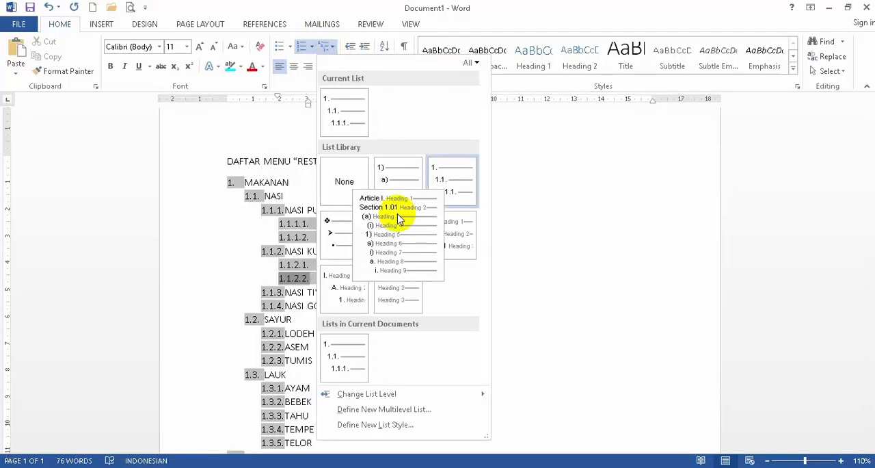
{"action": "left_click", "coordinate": [618, 225]}
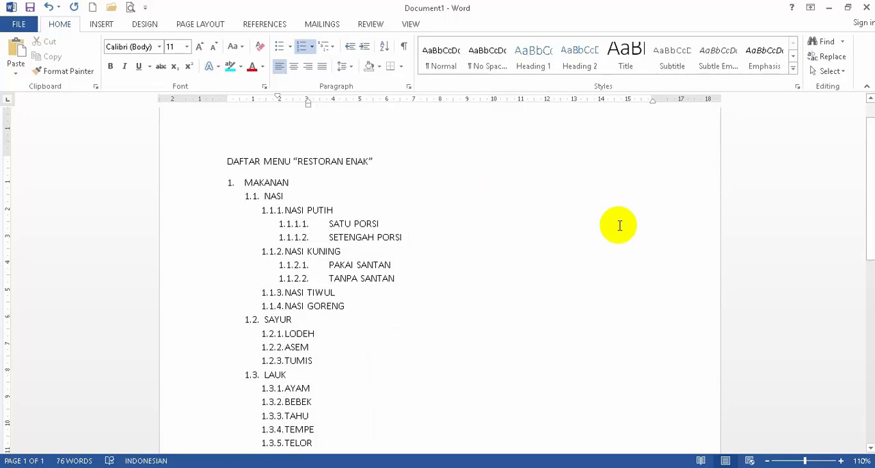
{"action": "left_click", "coordinate": [577, 232]}
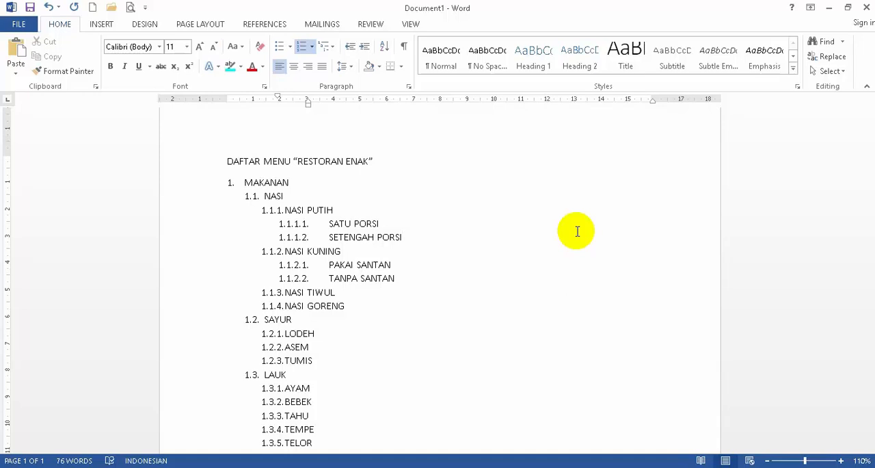
{"action": "left_click", "coordinate": [834, 467]}
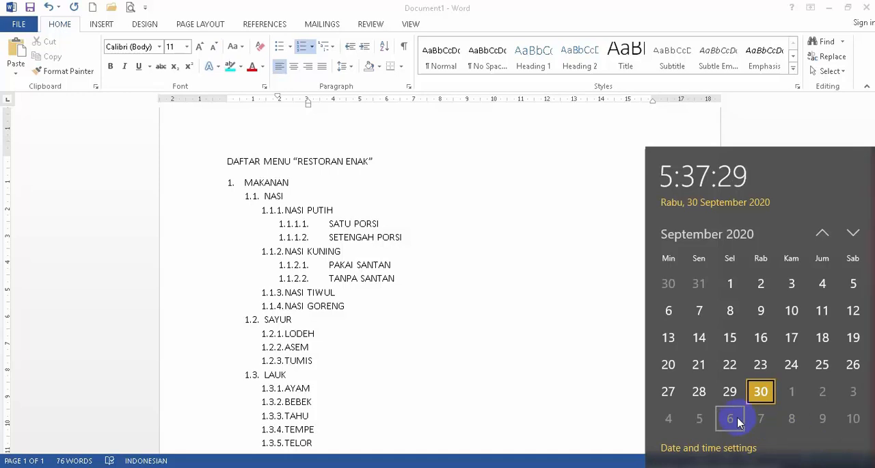
{"action": "left_click", "coordinate": [546, 326]}
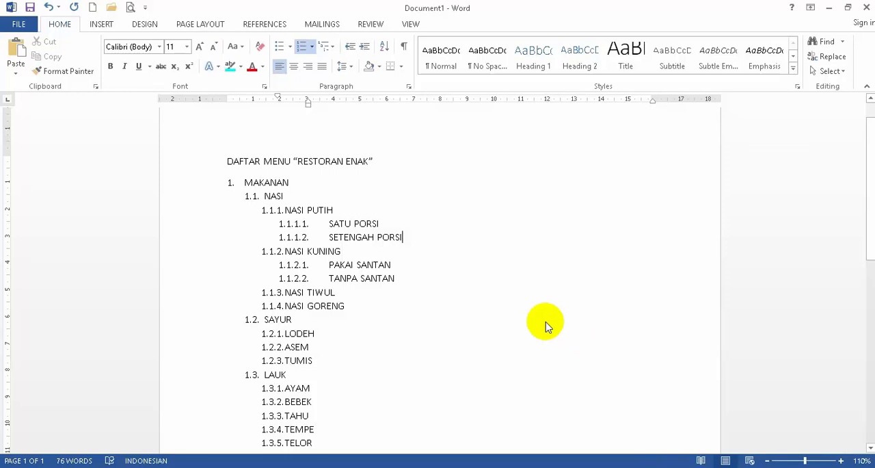